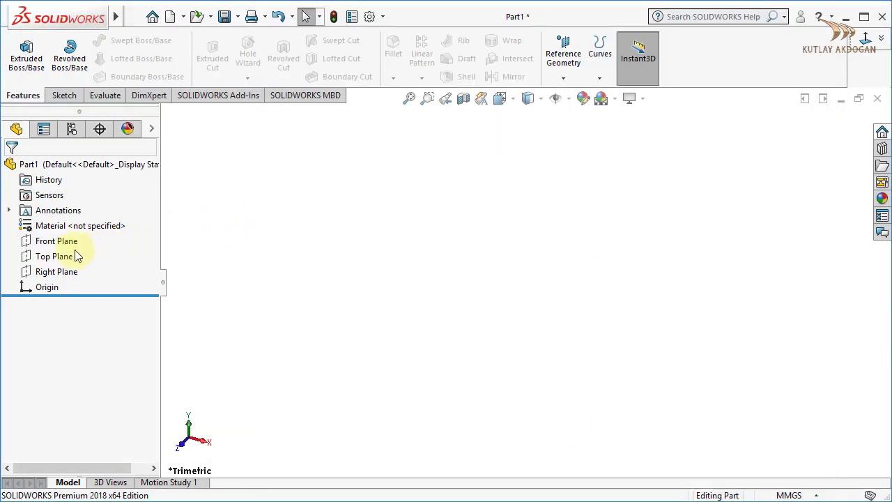
On the Top Plane, sketch two concentric circles centred on the origin
click(68, 257)
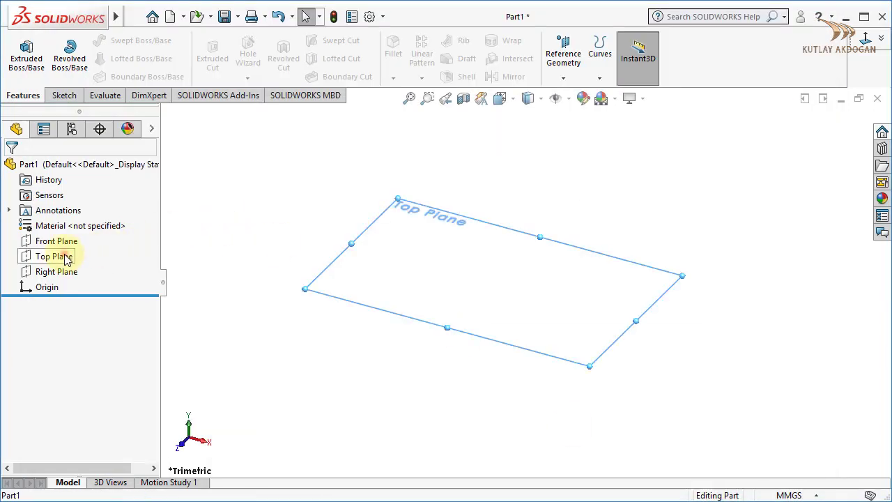
click(60, 238)
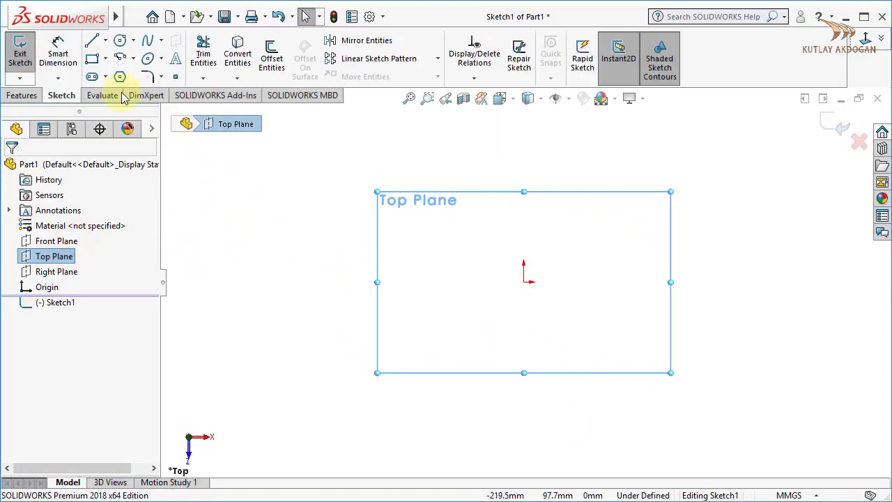
click(120, 42)
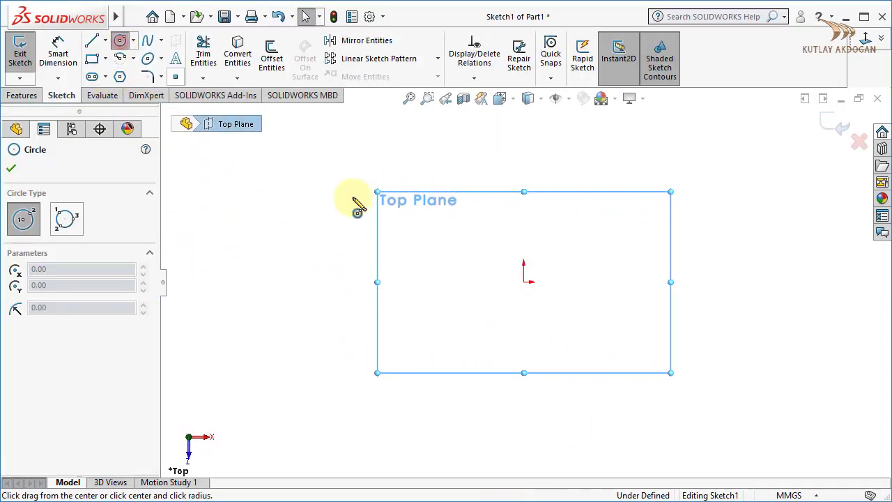
click(524, 282)
click(520, 394)
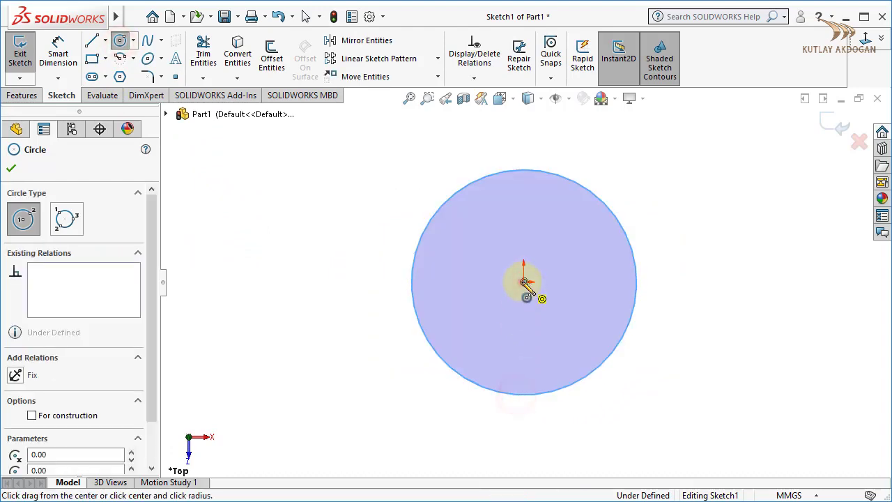
click(524, 281)
click(520, 376)
right_click(315, 222)
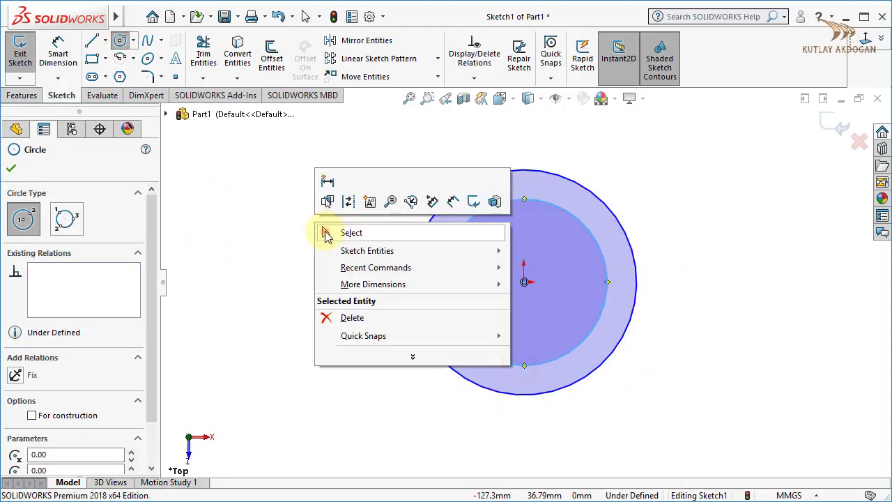
click(325, 231)
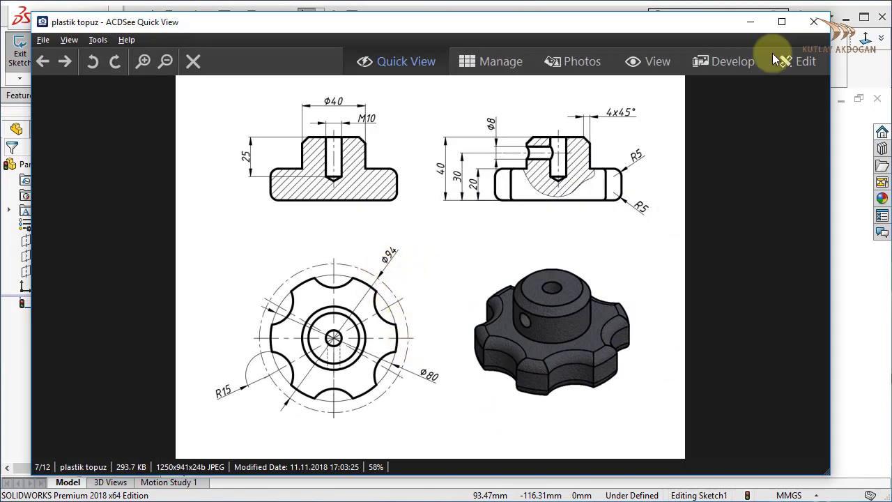
Convert the outer 136.56 mm circle to construction geometry
click(752, 23)
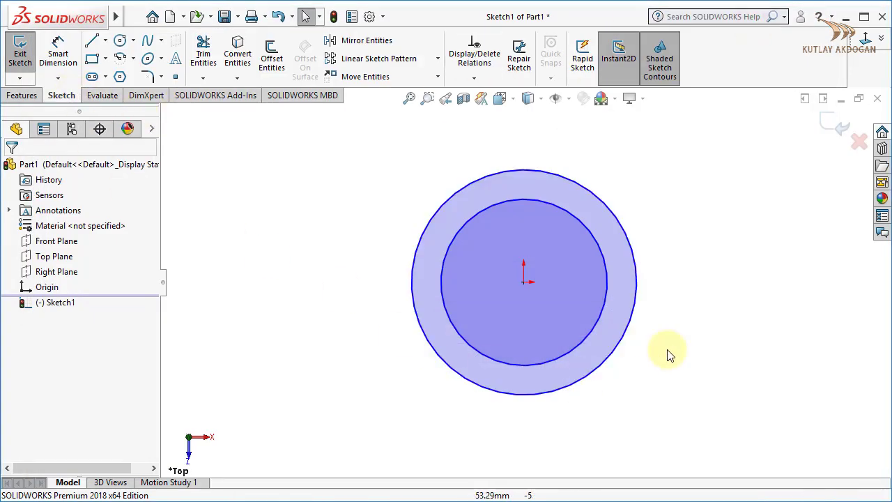
click(636, 272)
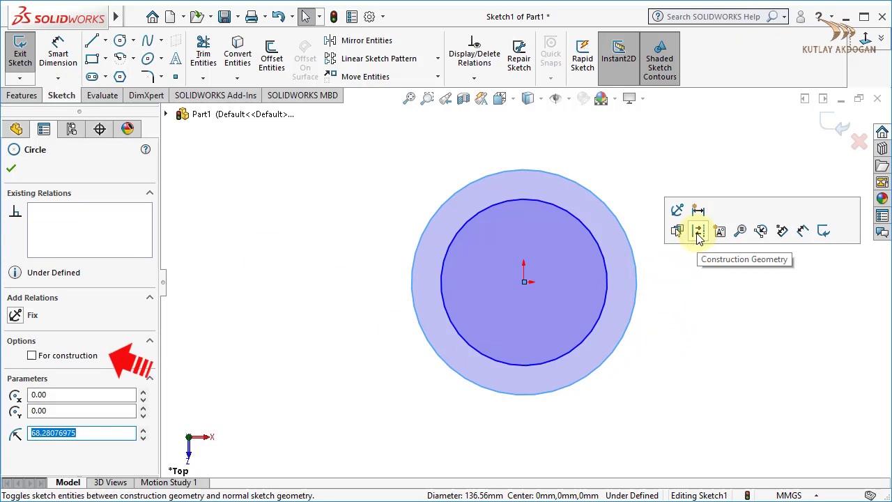
click(33, 356)
click(12, 169)
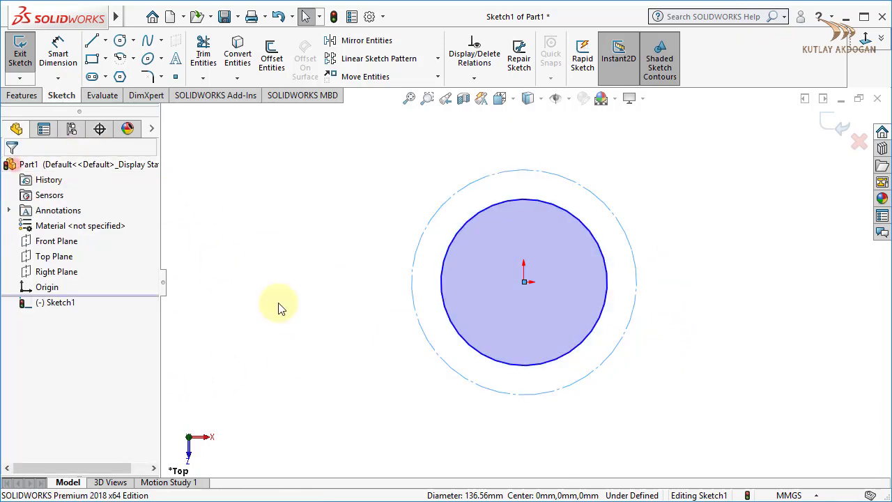
After checking the reference drawing, dimension the outer construction circle to Ø94
key(alt+Tab)
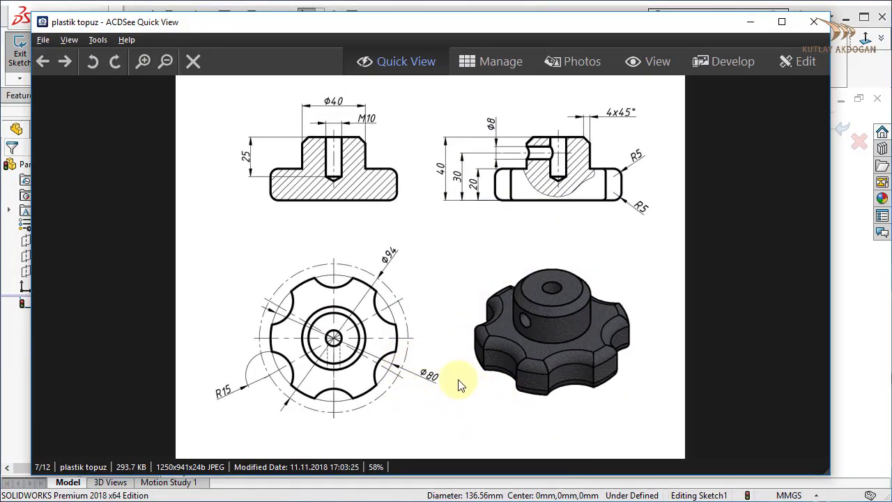
click(749, 25)
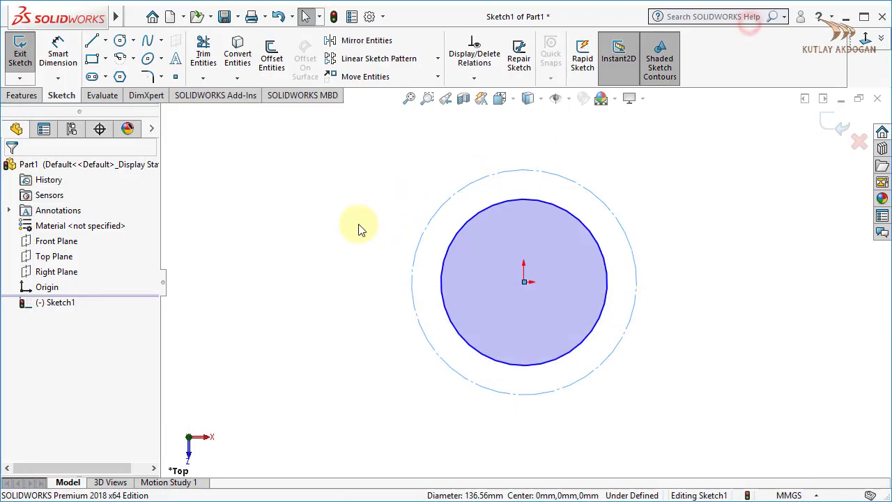
click(72, 64)
click(636, 280)
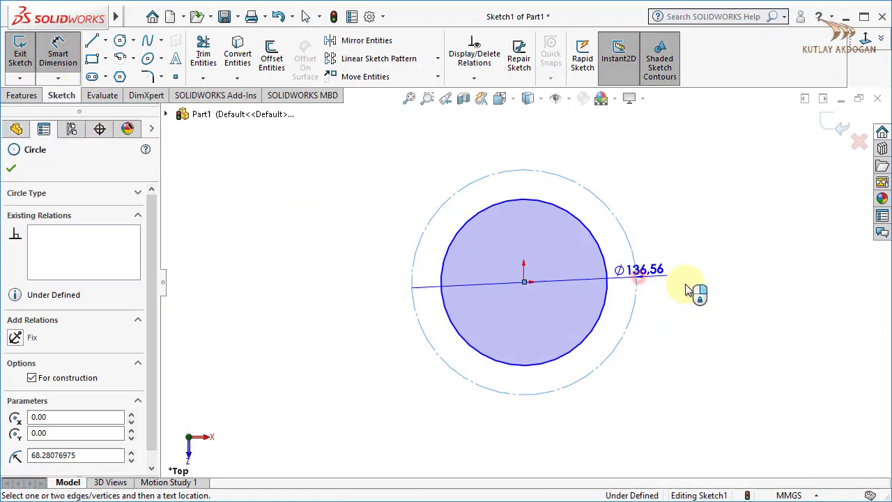
click(697, 291)
text(94)
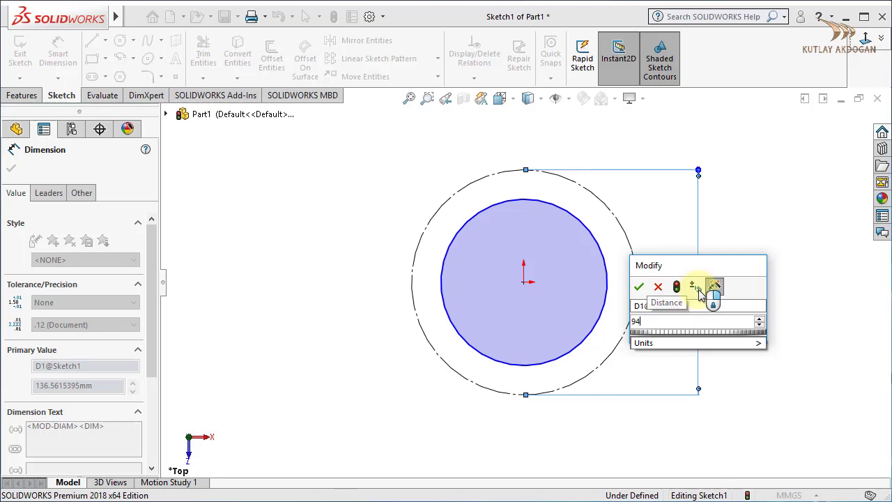
key(Return)
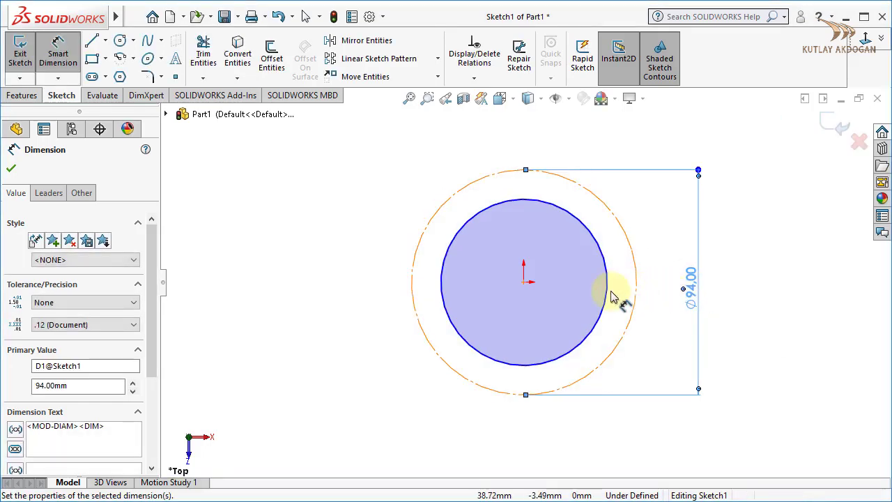
Dimension the inner circle to Ø80, fully defining the sketch
click(606, 299)
click(669, 287)
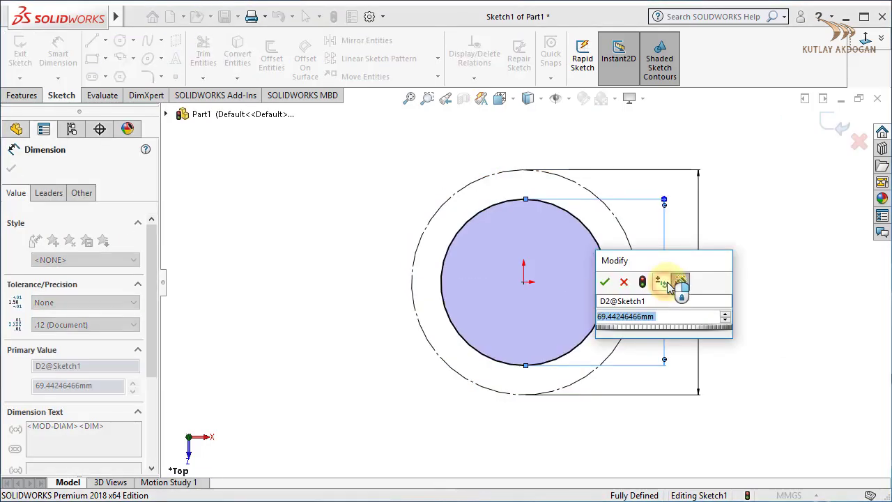
text(80)
key(Return)
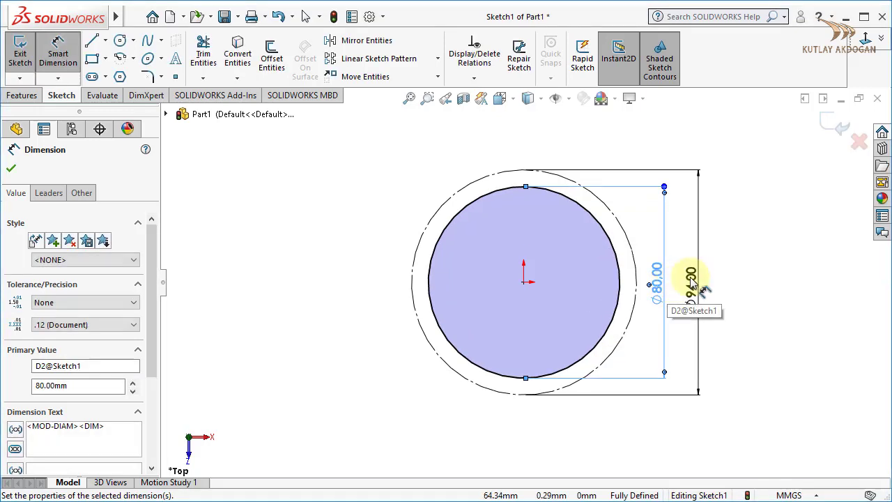
click(757, 245)
right_click(760, 245)
click(772, 292)
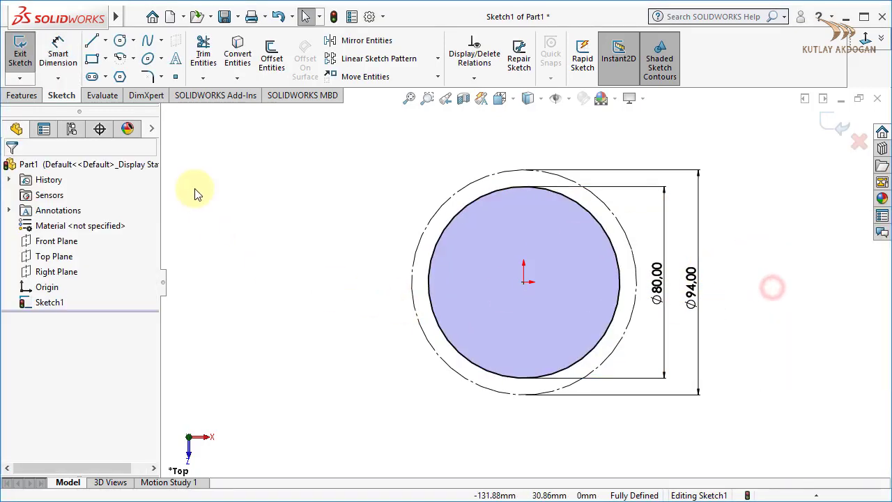
Draw a vertical centerline through the origin spanning both circles
click(106, 42)
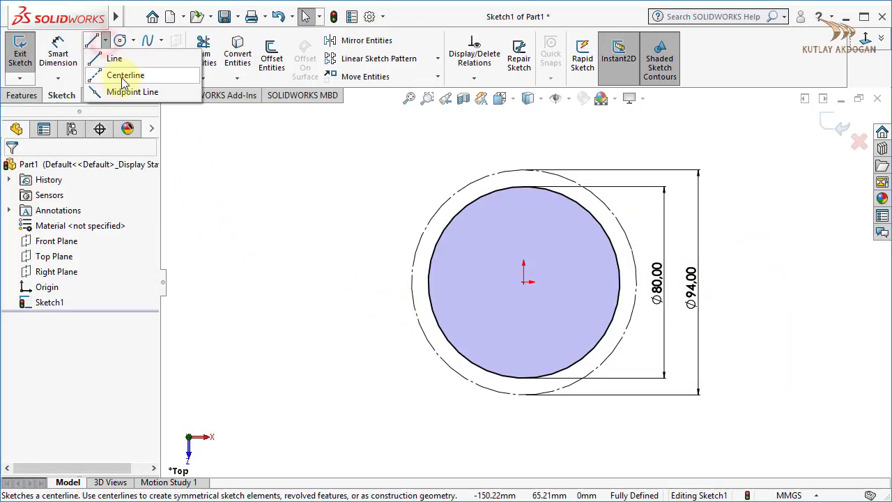
click(119, 74)
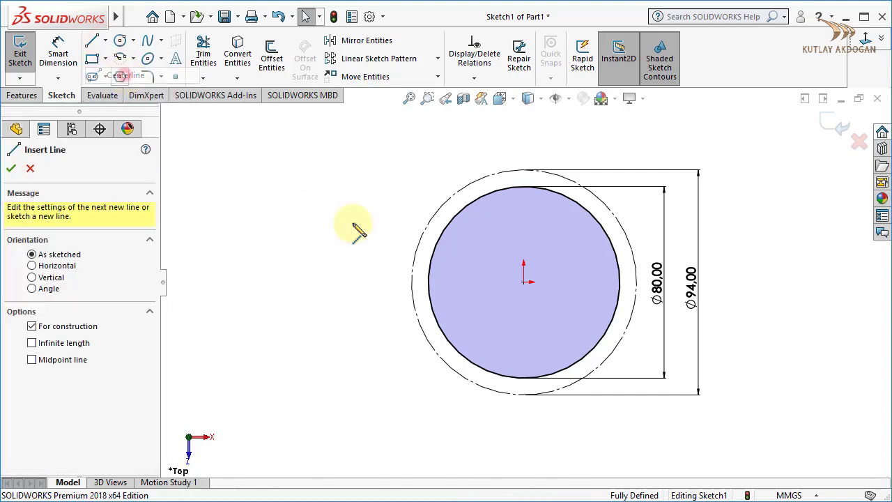
click(524, 152)
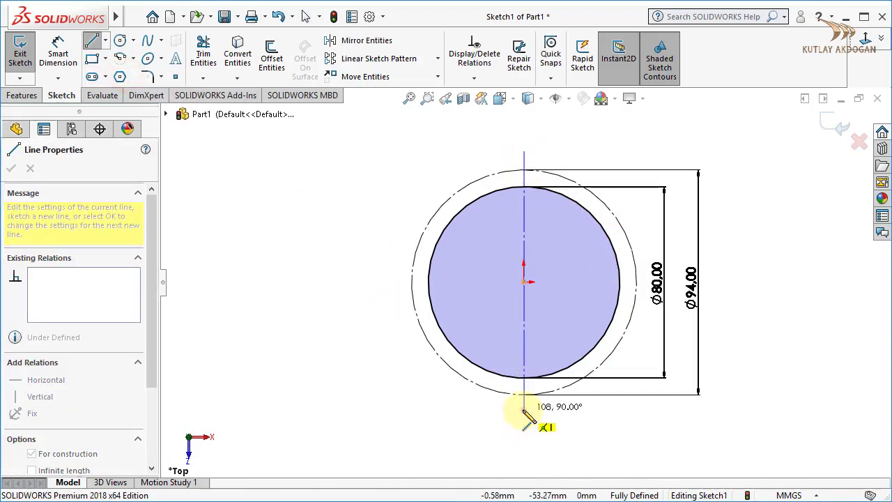
click(524, 410)
right_click(526, 411)
click(555, 419)
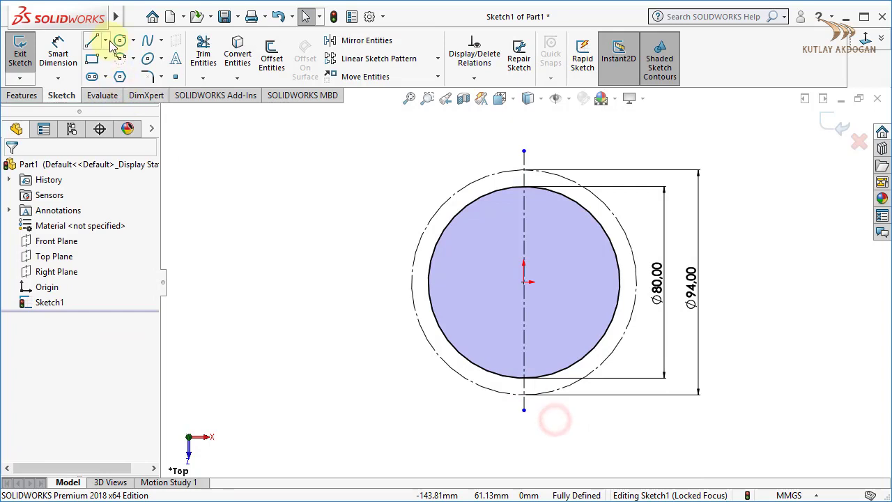
Draw a horizontal centerline through the origin, then view the reference drawing
click(106, 40)
click(123, 74)
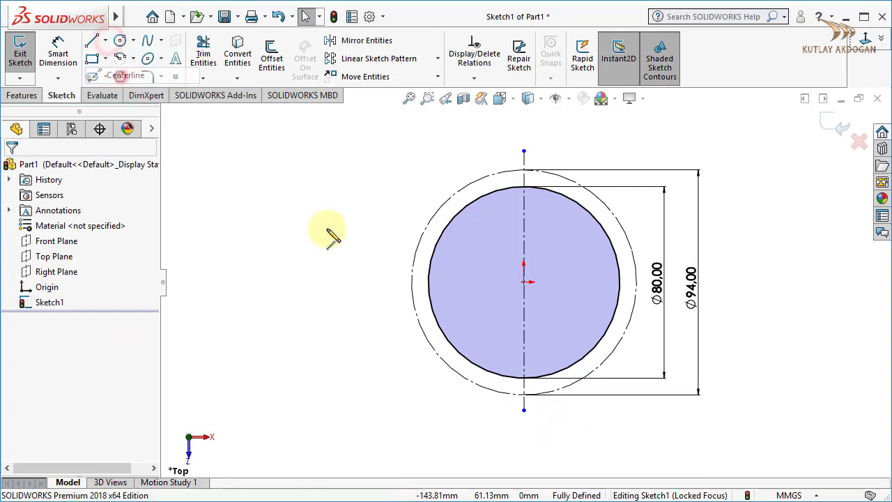
click(389, 283)
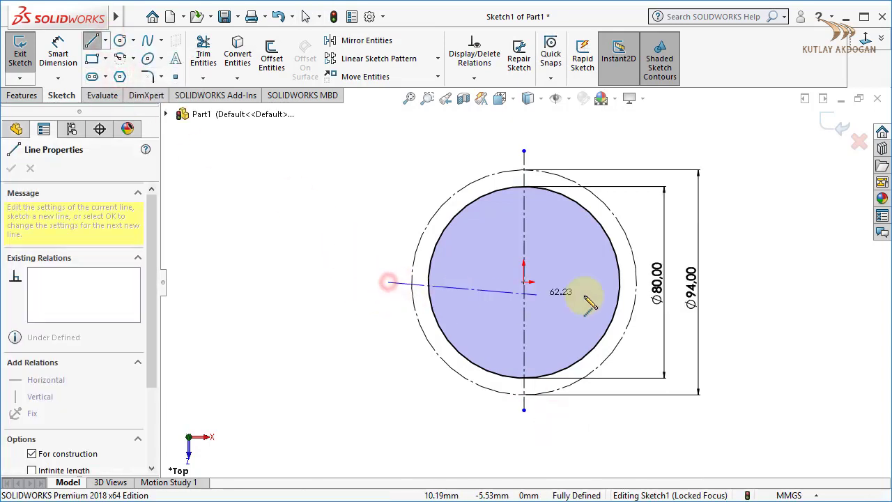
click(652, 289)
right_click(654, 292)
click(669, 293)
scroll(604, 291, down, 1)
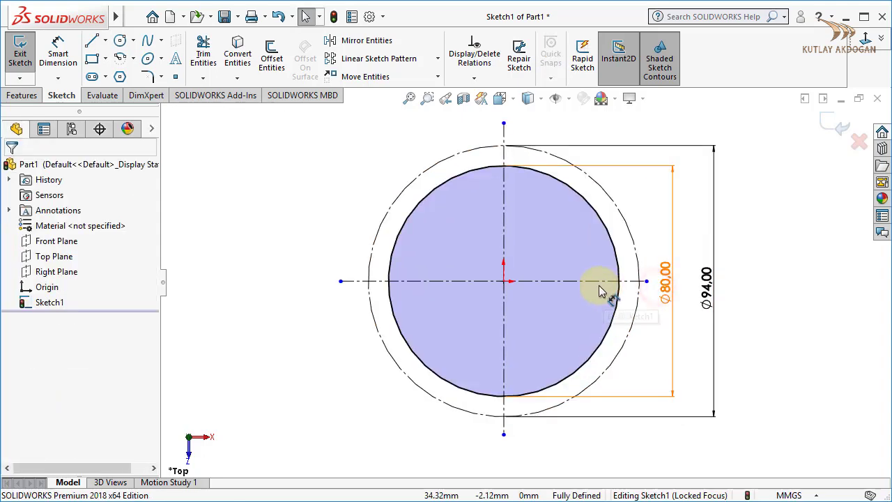
click(246, 232)
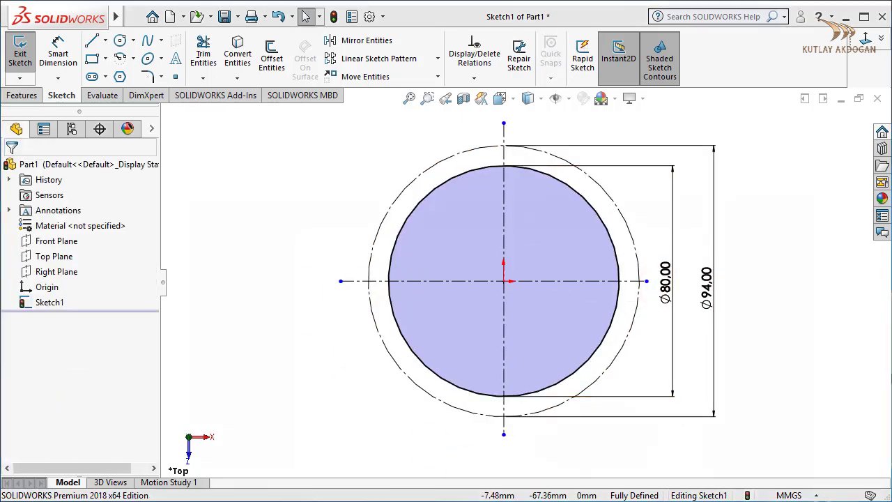
key(alt+Tab)
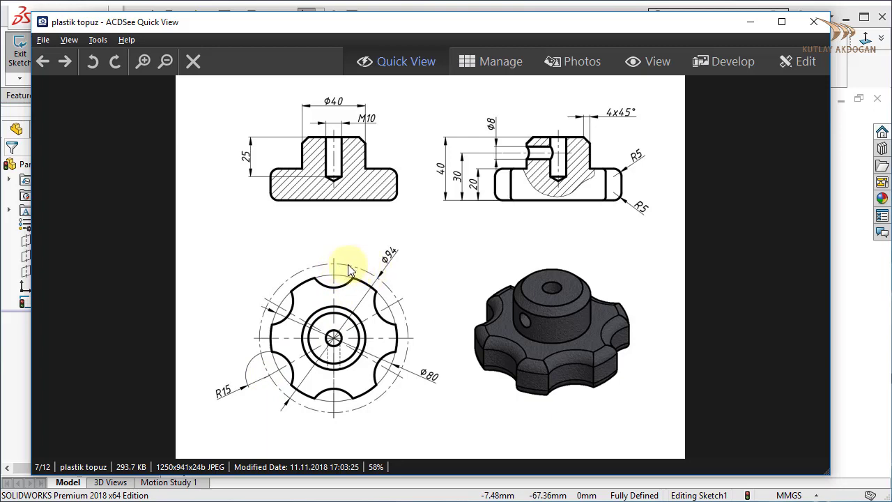
Draw a circle centred on the Ø94 circle's top quadrant
click(754, 25)
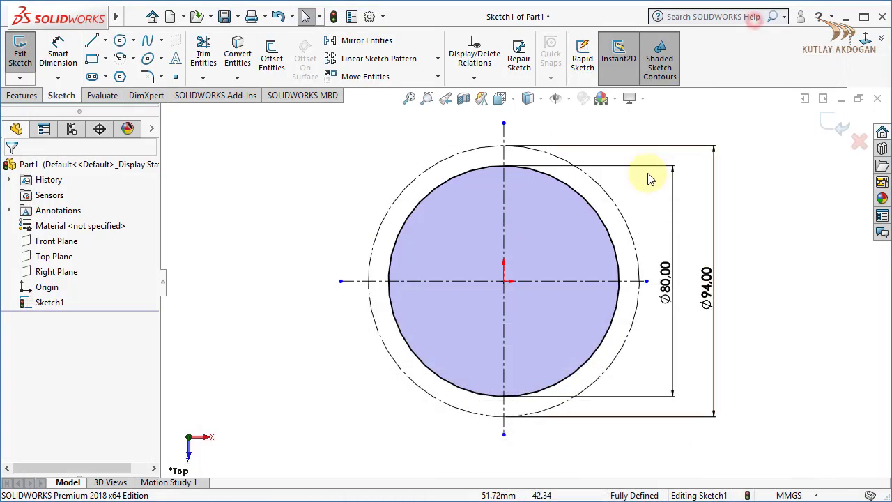
scroll(544, 138, down, 2)
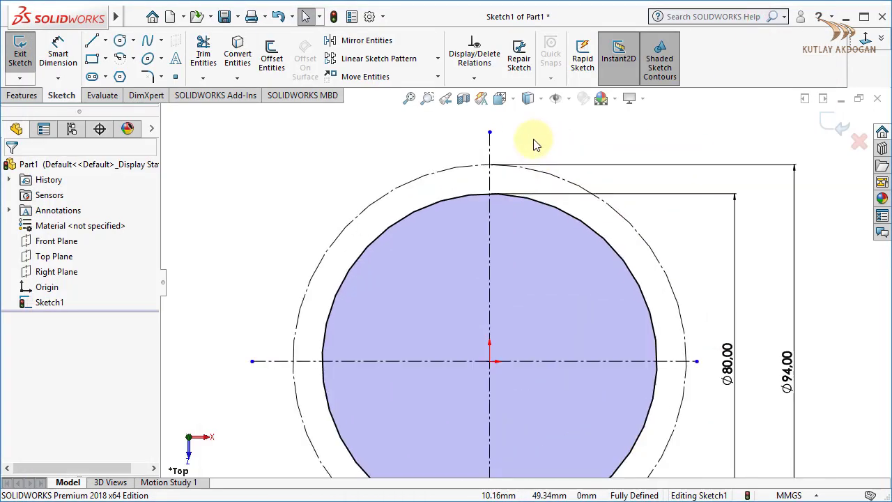
click(123, 41)
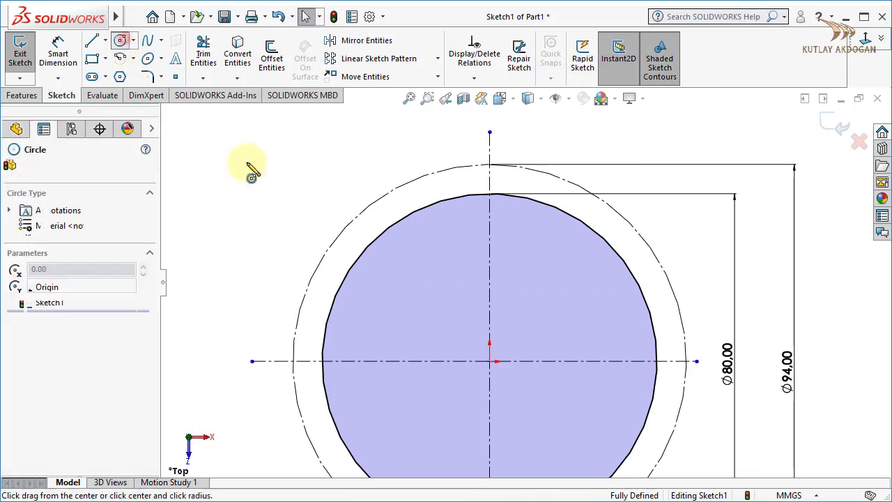
click(490, 166)
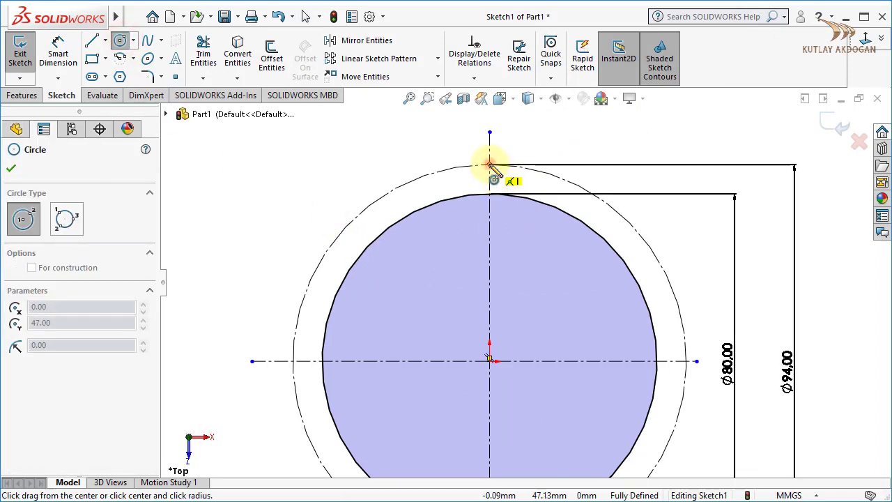
click(461, 222)
right_click(309, 176)
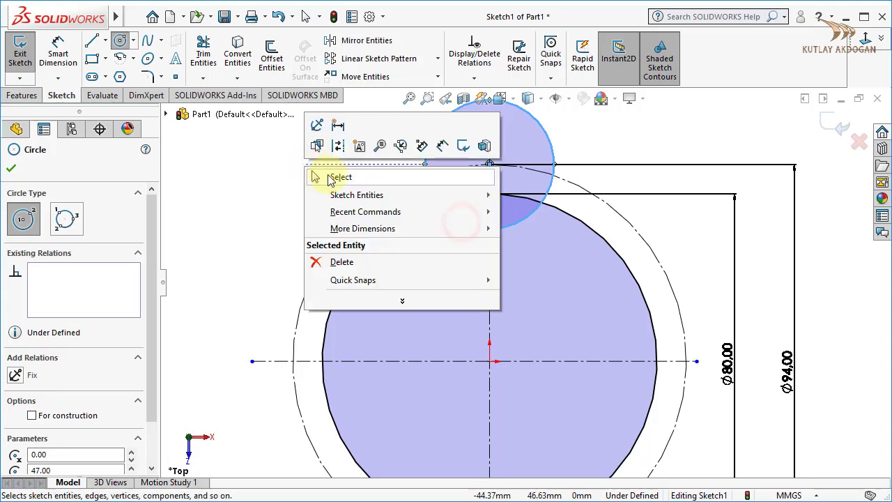
click(322, 175)
Dimension the new top circle to Ø30
key(d)
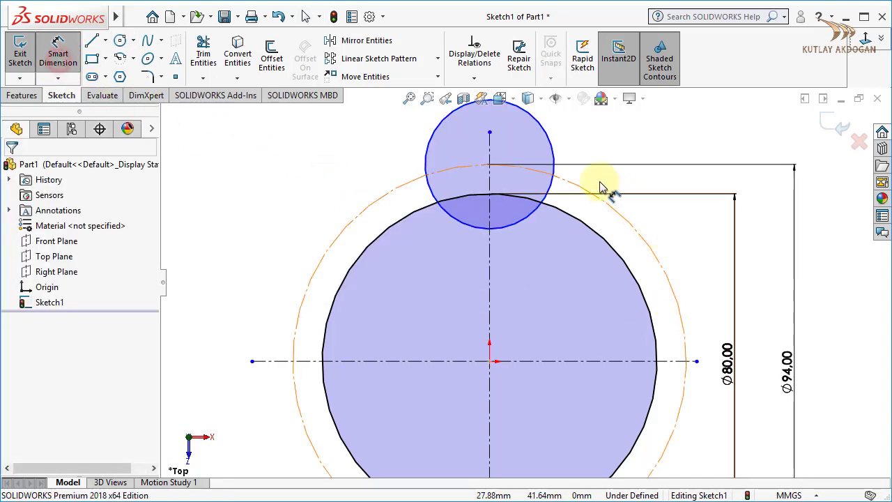
click(553, 149)
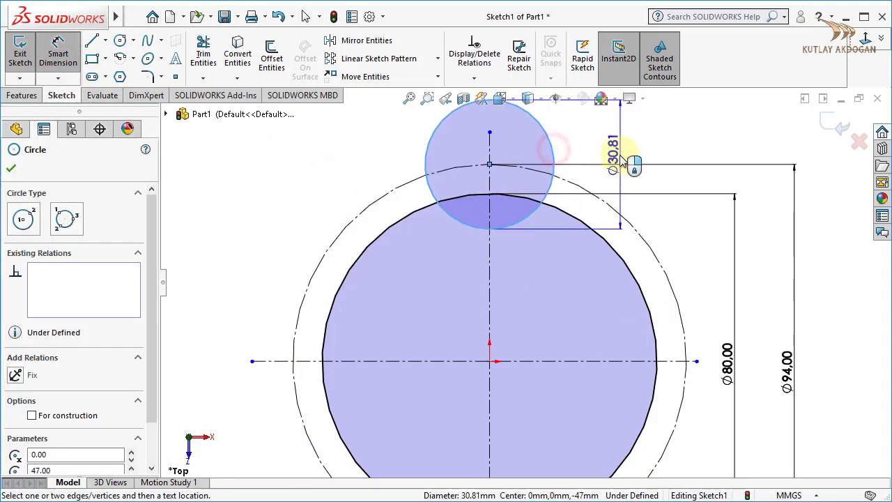
click(618, 159)
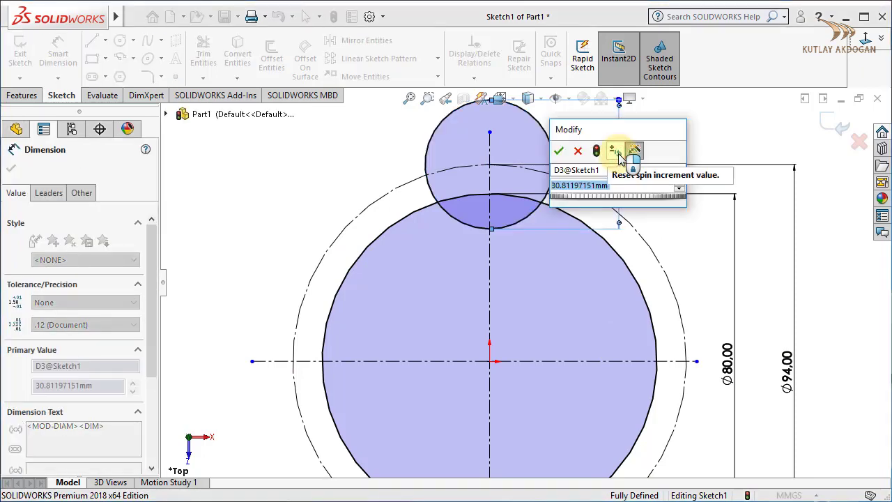
text(30)
key(Return)
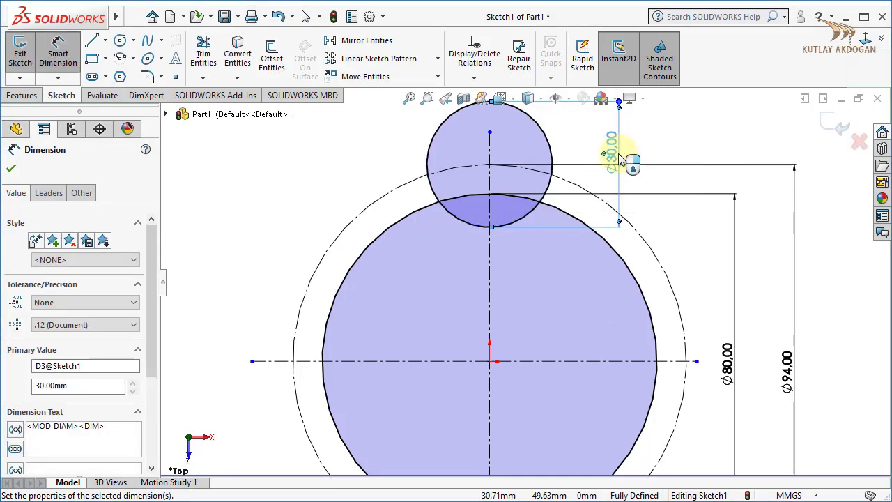
right_click(654, 154)
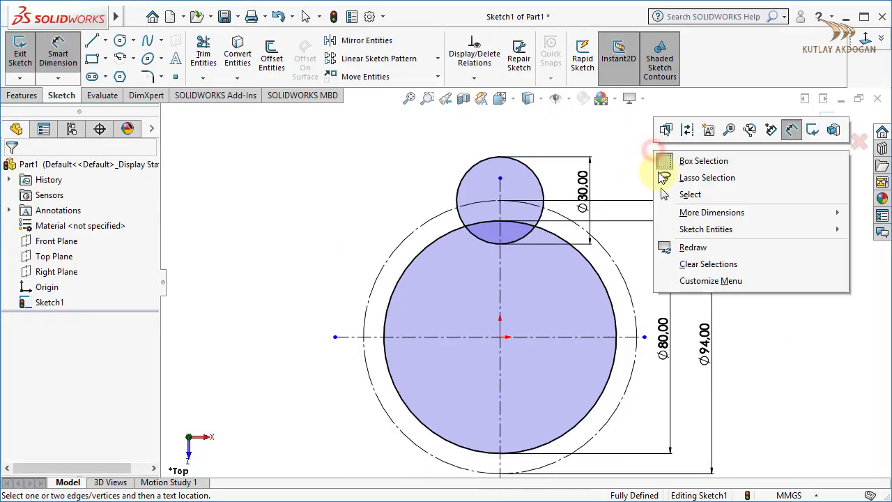
click(667, 193)
Check the reference drawing, then select the Ø30 circle for patterning
key(alt+Tab)
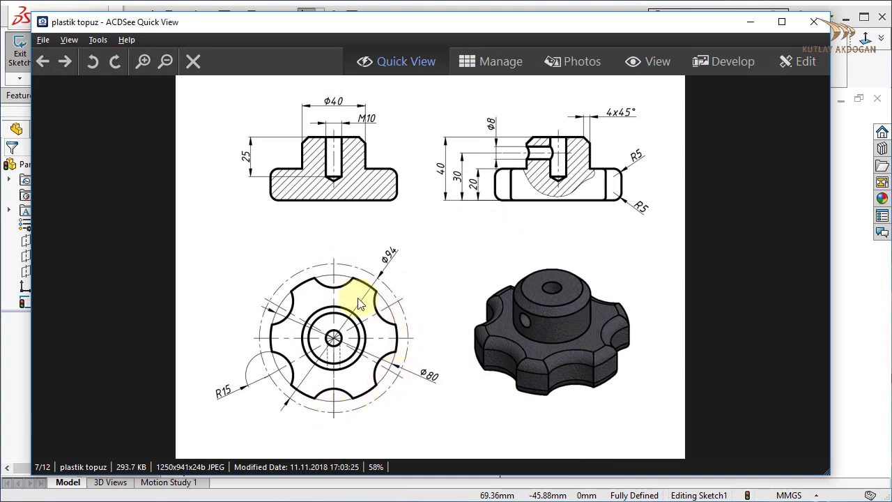
click(750, 23)
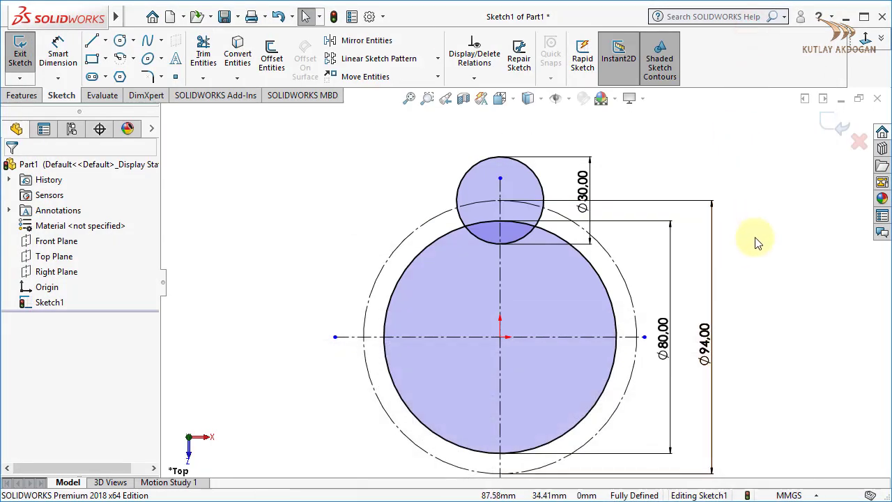
click(481, 161)
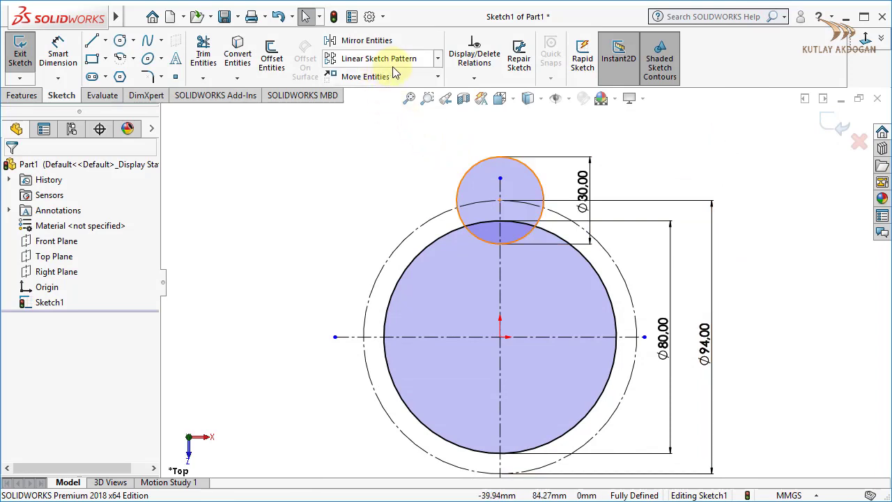
click(438, 60)
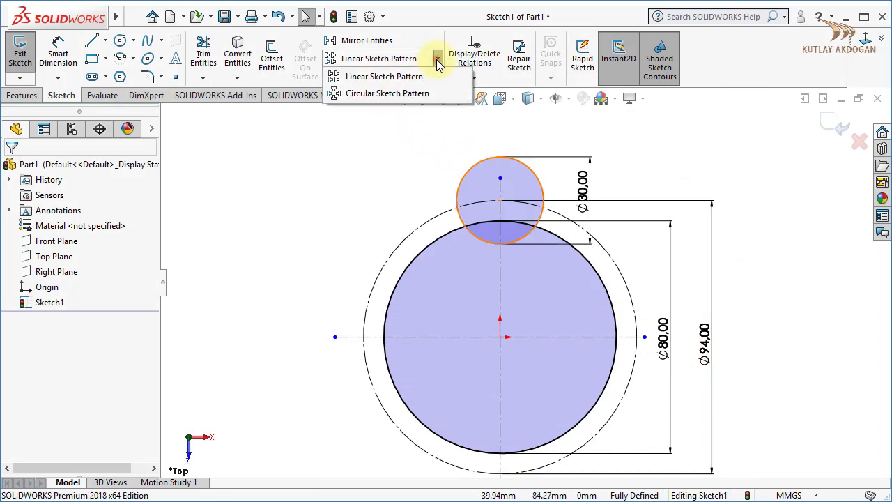
Circularly pattern the Ø30 circle into 6 instances around the origin
click(414, 94)
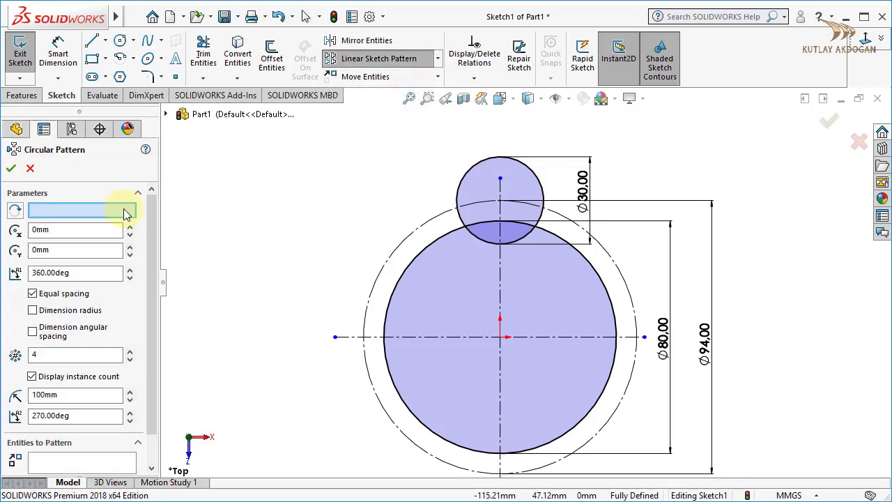
click(92, 209)
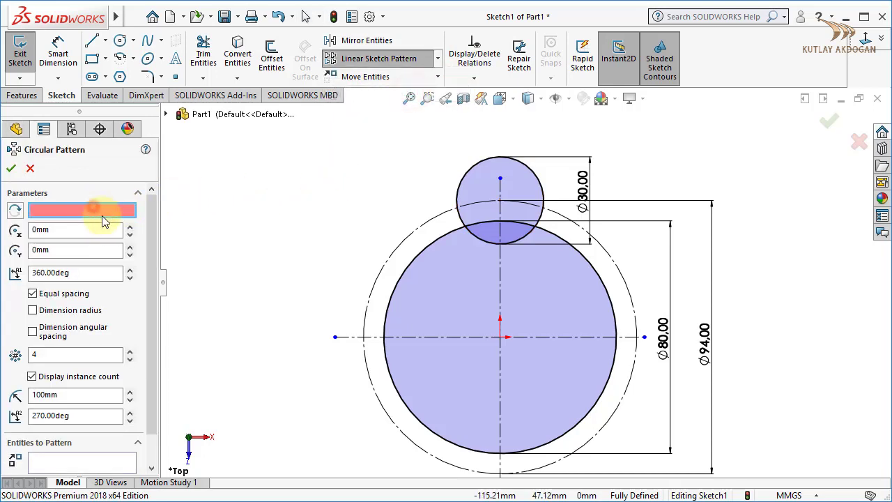
click(500, 337)
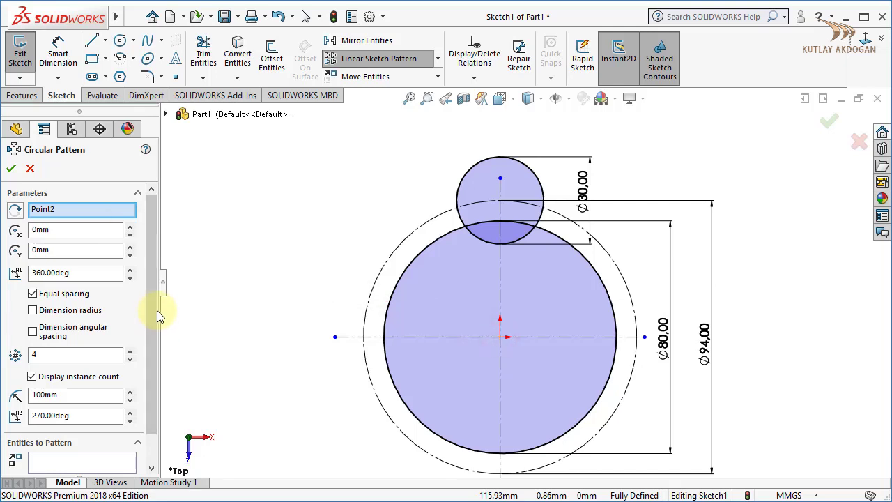
drag(157, 310, 156, 378)
click(81, 427)
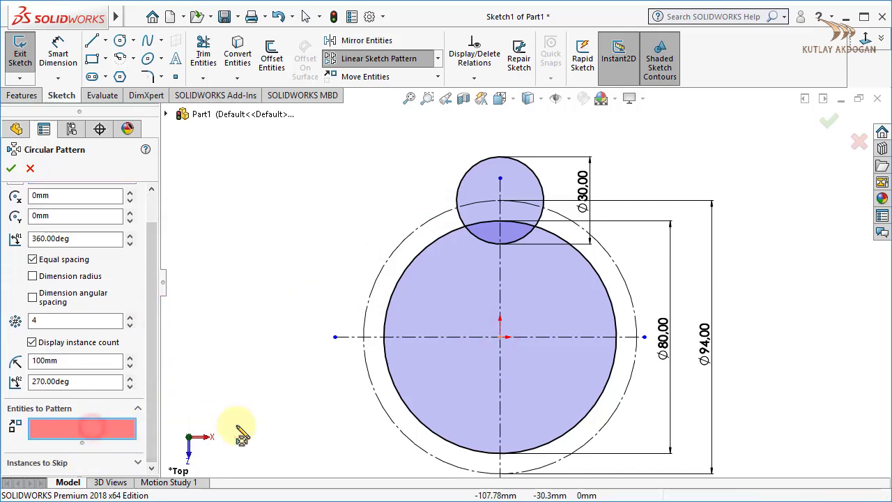
click(490, 250)
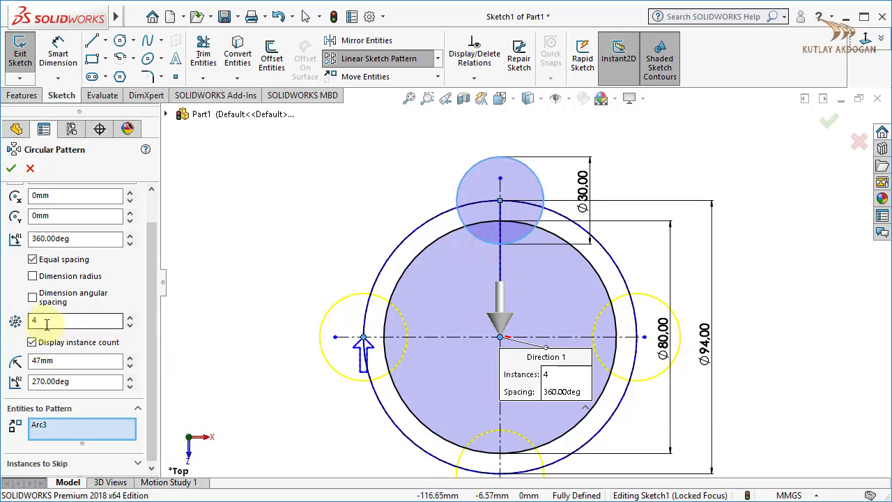
click(130, 318)
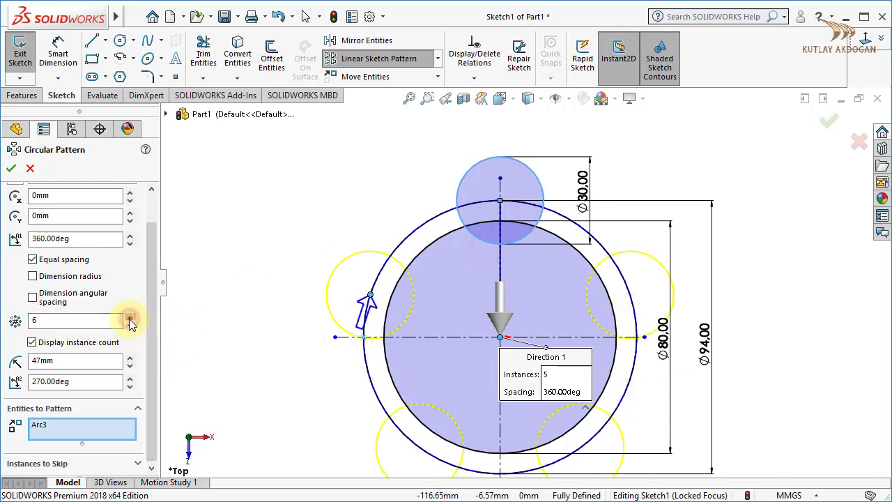
click(130, 318)
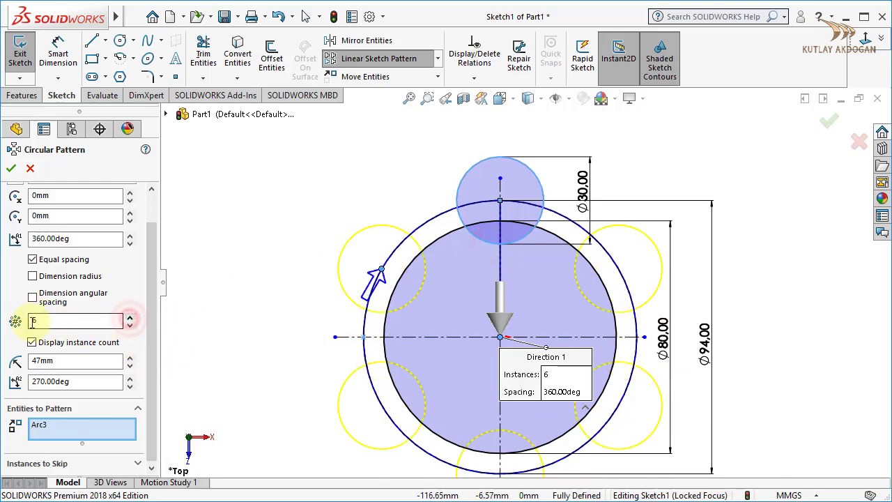
click(11, 168)
key(f)
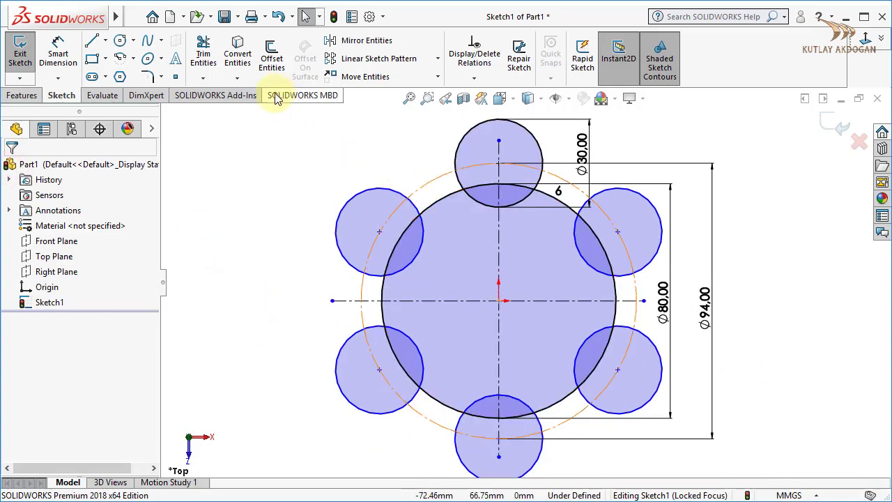
Power-trim the outer arc portions of the left, bottom and right Ø30 circles
click(198, 64)
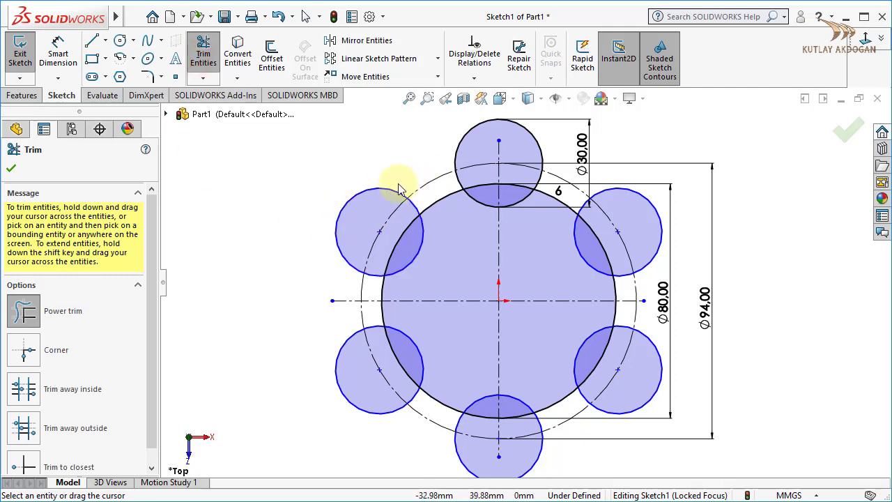
drag(403, 173, 427, 200)
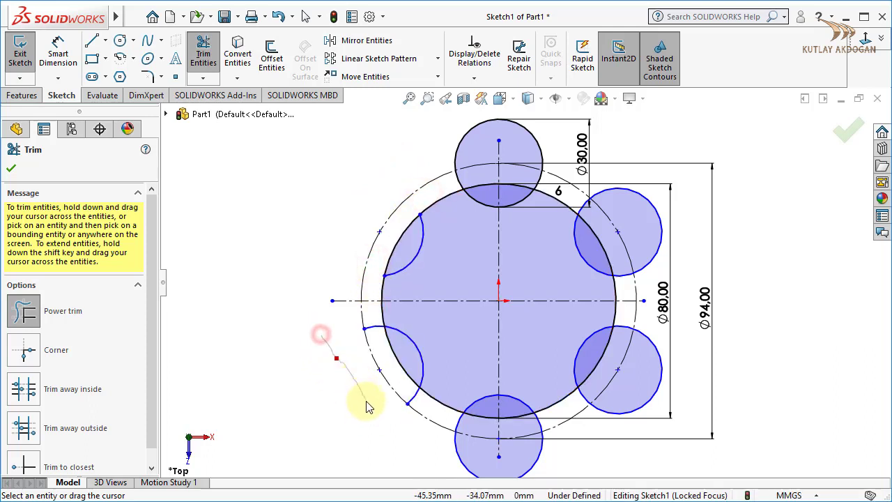
drag(320, 339, 370, 319)
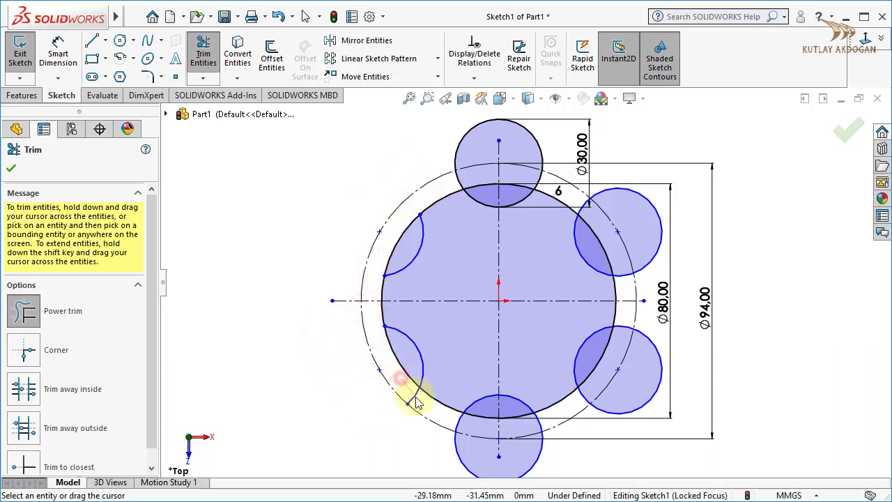
mouse_move(416, 402)
mouse_down()
mouse_move(440, 460)
mouse_move(539, 472)
mouse_up()
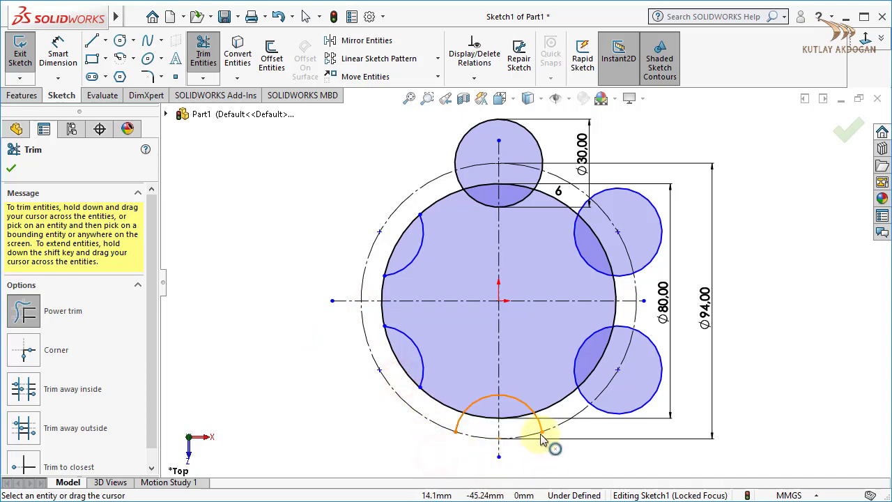
scroll(541, 446, down, 2)
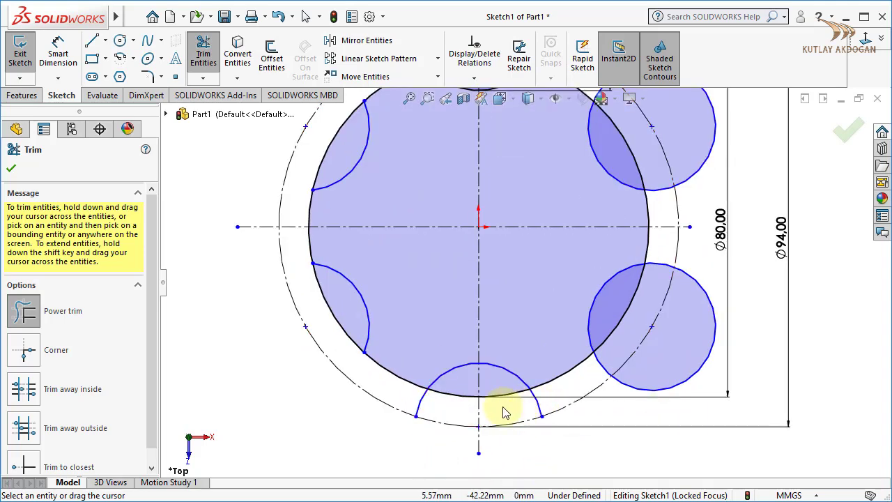
drag(503, 408, 537, 398)
drag(446, 409, 398, 398)
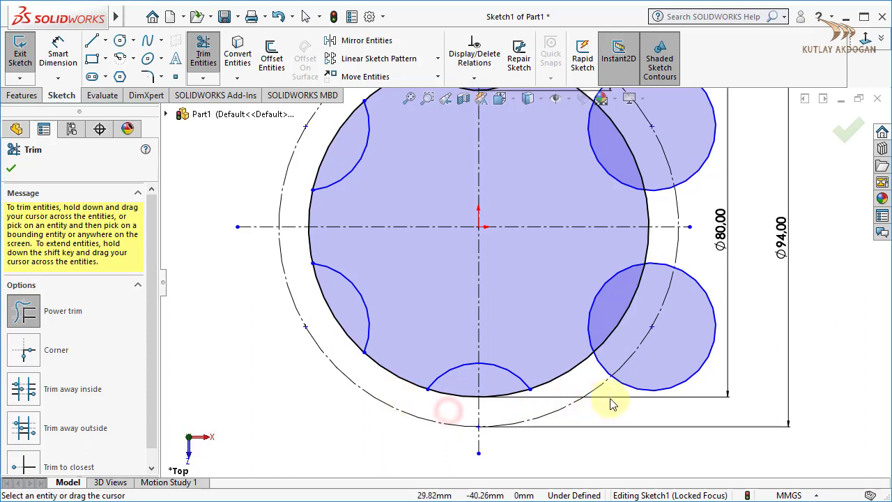
mouse_move(639, 403)
mouse_down()
mouse_move(657, 365)
mouse_move(577, 378)
mouse_up()
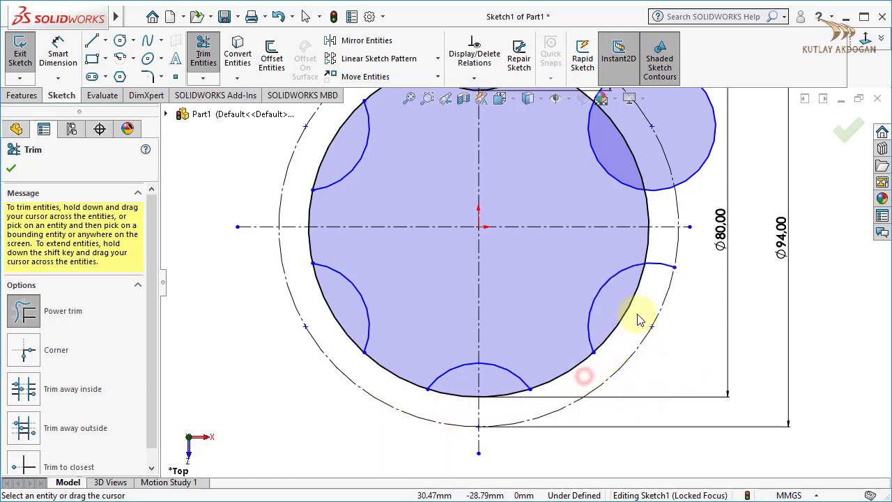
drag(653, 287, 657, 188)
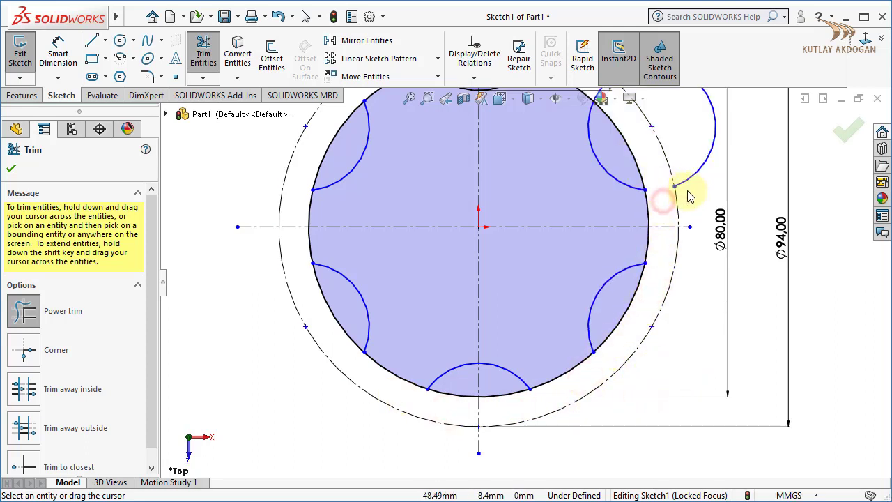
key(z)
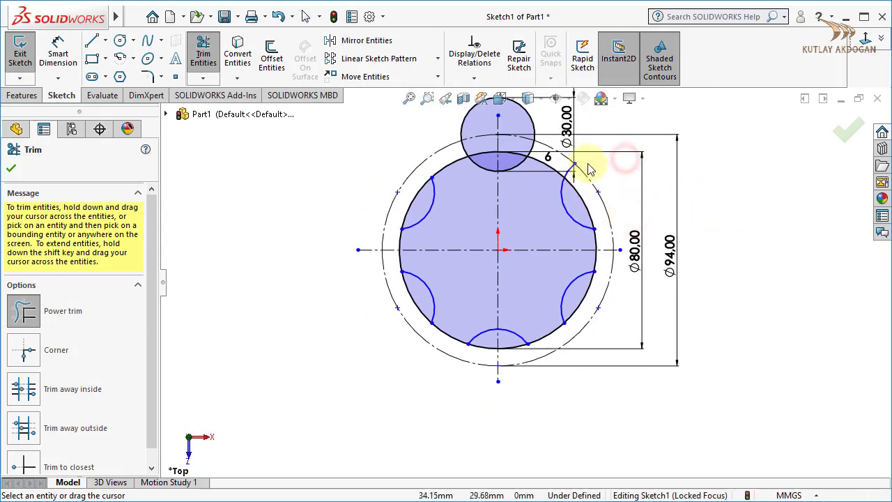
Trim the remaining arc and outer-circle spans into a closed six-scallop profile
scroll(592, 164, down, 3)
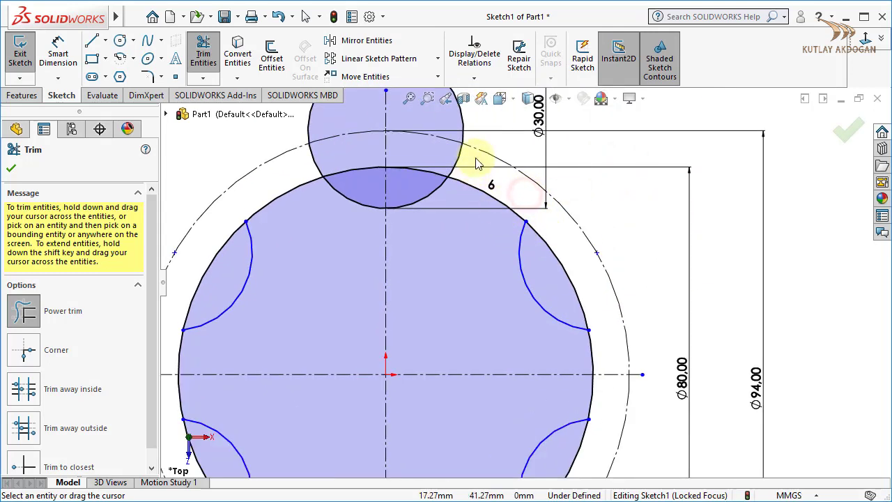
drag(527, 198, 464, 153)
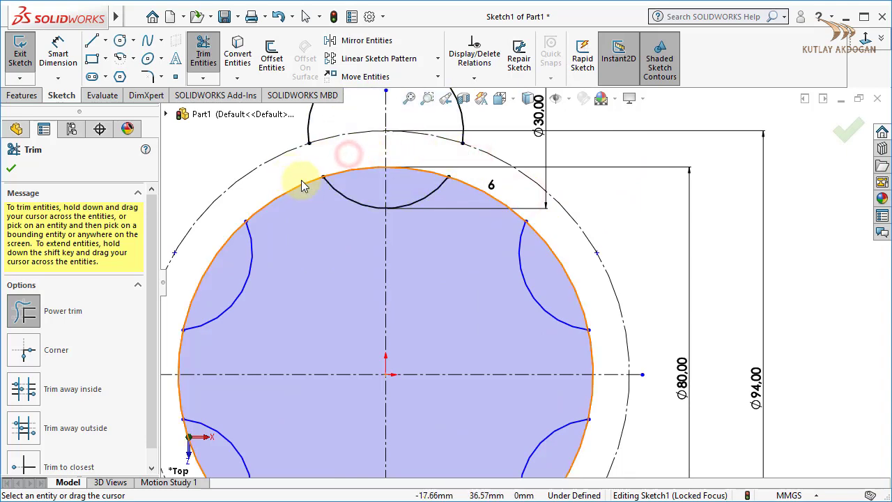
scroll(302, 185, up, 2)
mouse_move(356, 149)
mouse_down()
mouse_move(453, 221)
mouse_move(483, 261)
mouse_up()
scroll(418, 189, down, 2)
scroll(577, 313, up, 2)
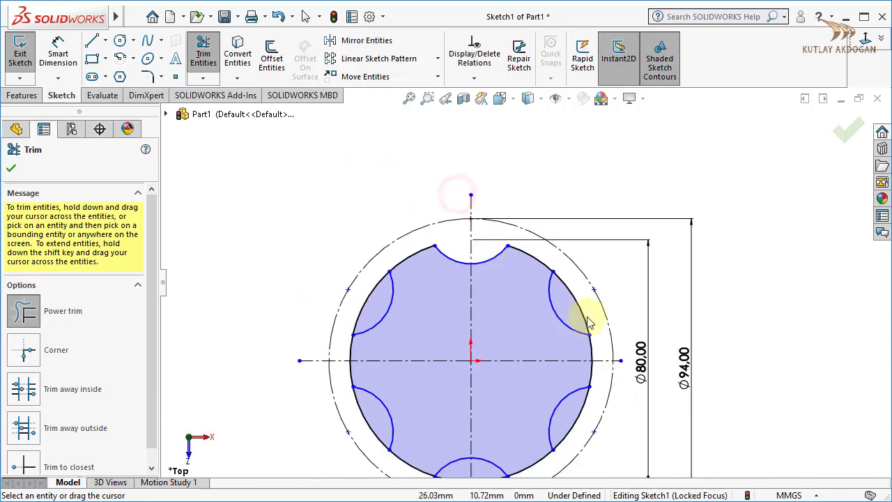
scroll(578, 288, down, 2)
drag(577, 287, 561, 301)
scroll(563, 372, up, 2)
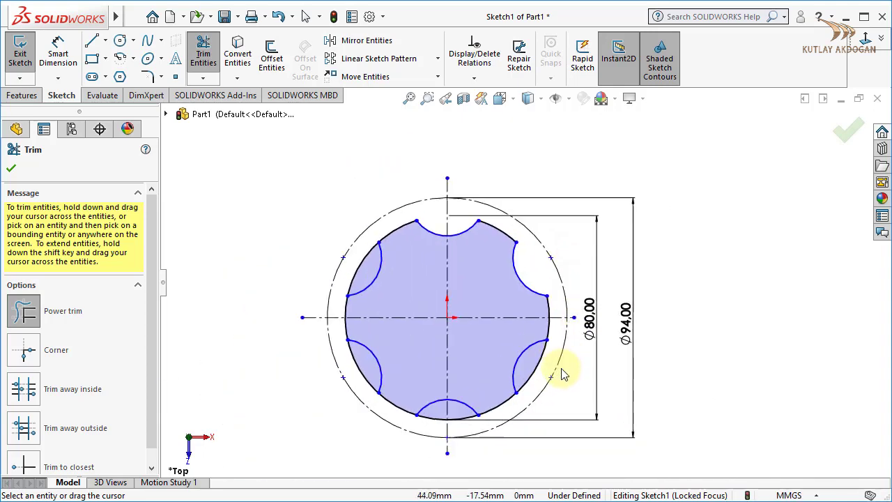
scroll(528, 383, down, 2)
drag(527, 383, 512, 361)
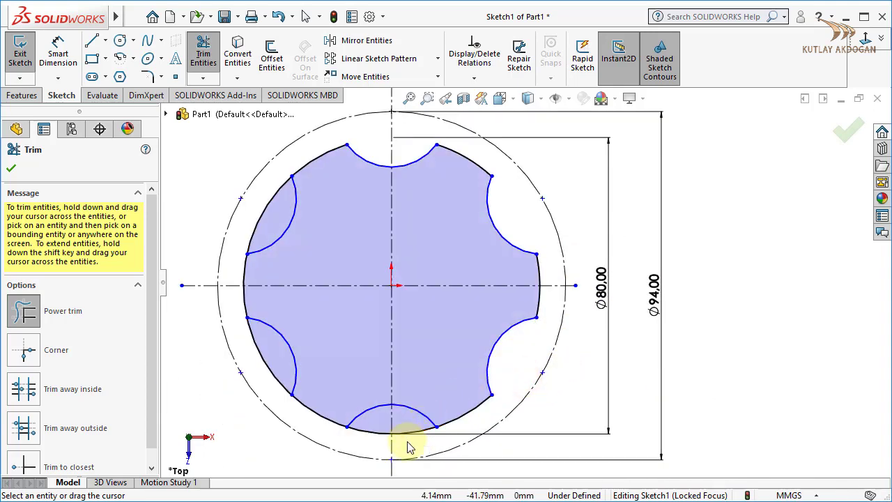
mouse_move(407, 441)
mouse_down()
mouse_move(367, 447)
mouse_move(274, 391)
mouse_move(271, 232)
mouse_move(258, 200)
mouse_up()
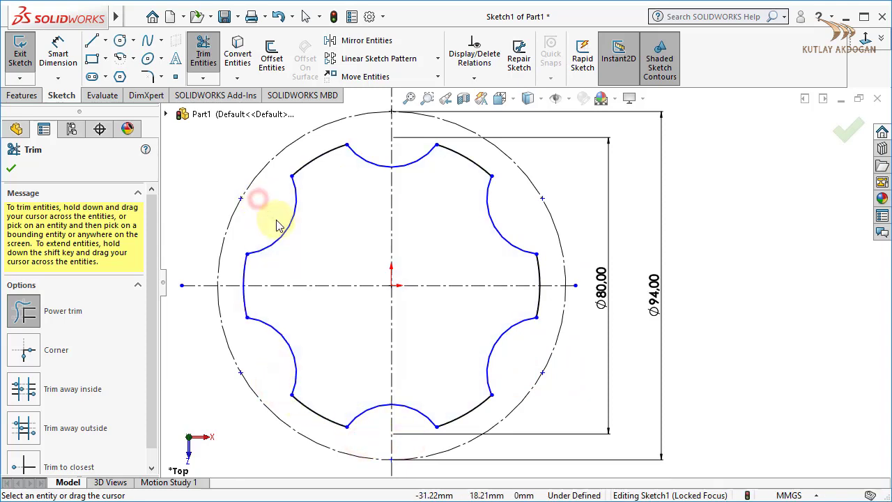
scroll(428, 336, up, 3)
click(15, 170)
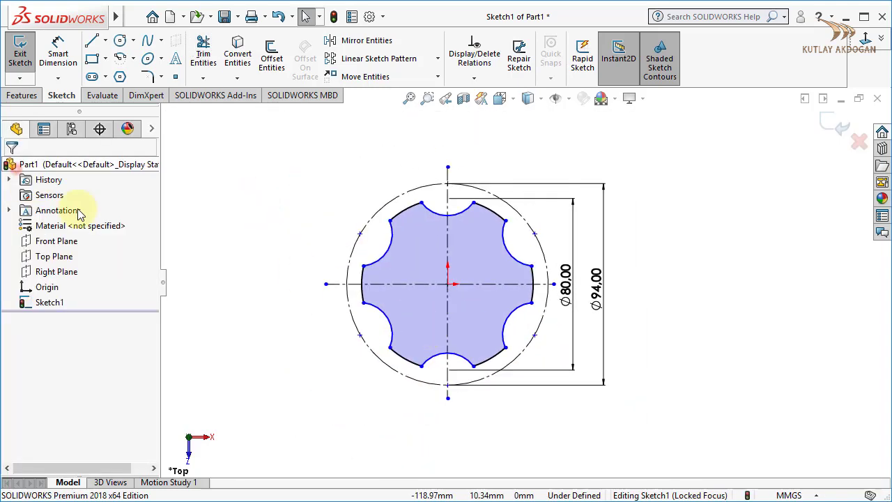
Switch to Isometric view and bring up the reference drawing
click(798, 271)
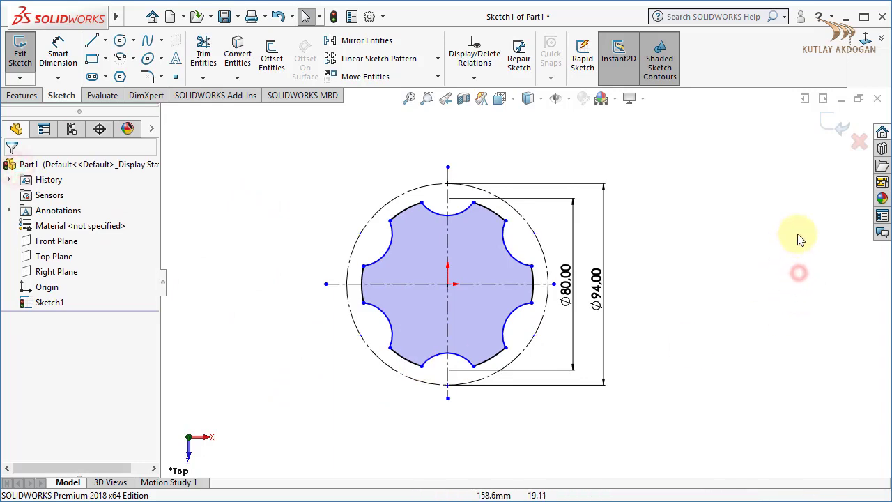
click(882, 48)
click(769, 84)
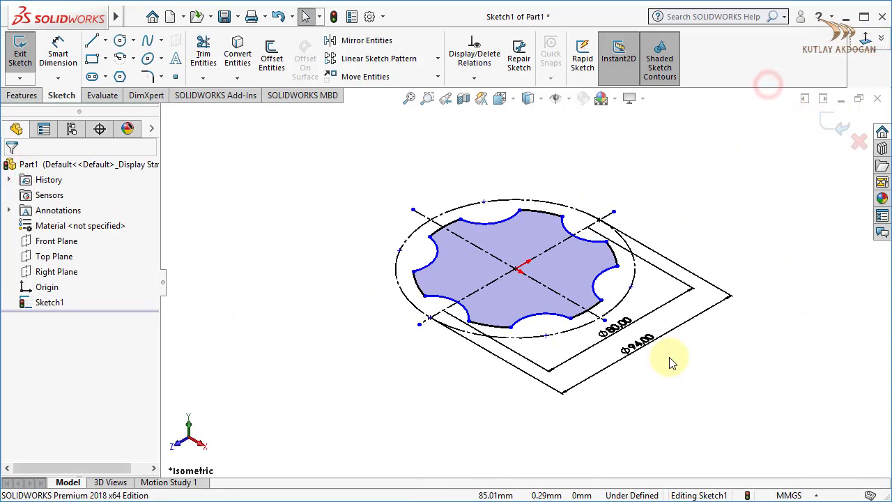
key(alt+Tab)
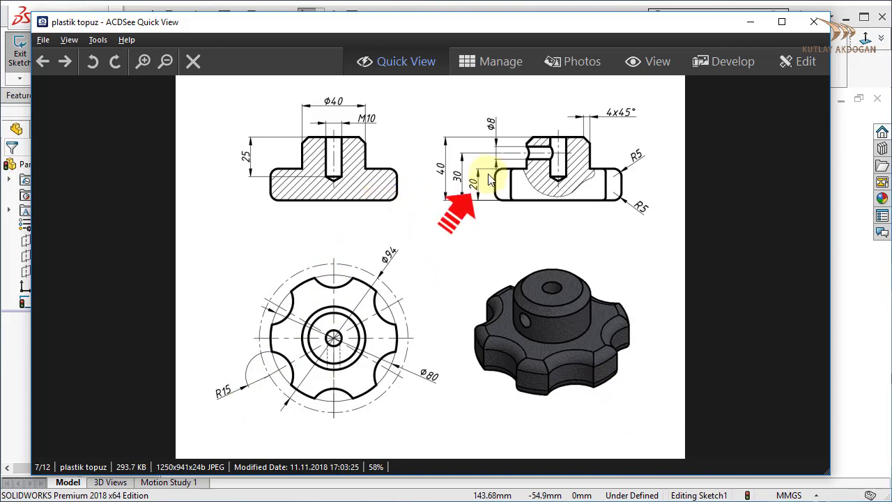
Minimize the reference drawing after checking the 20 mm base height
click(751, 21)
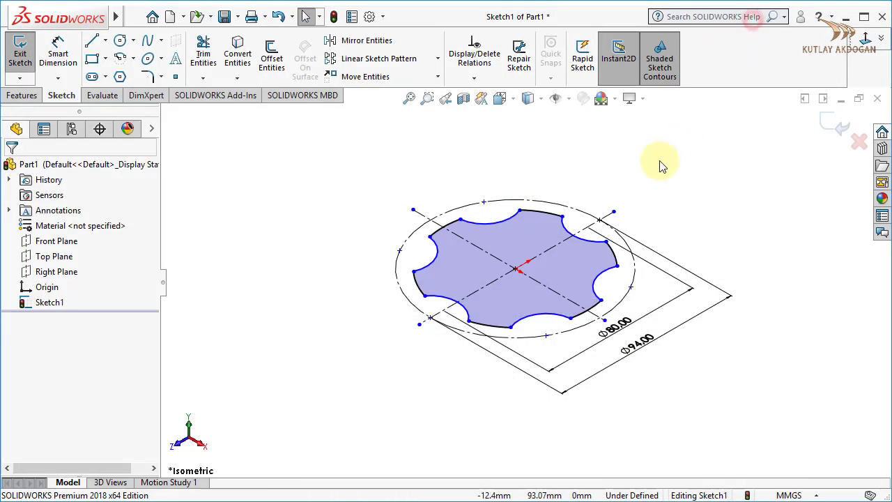
Extrude the six-scallop sketch 20 mm into Boss-Extrude1
click(23, 95)
click(25, 50)
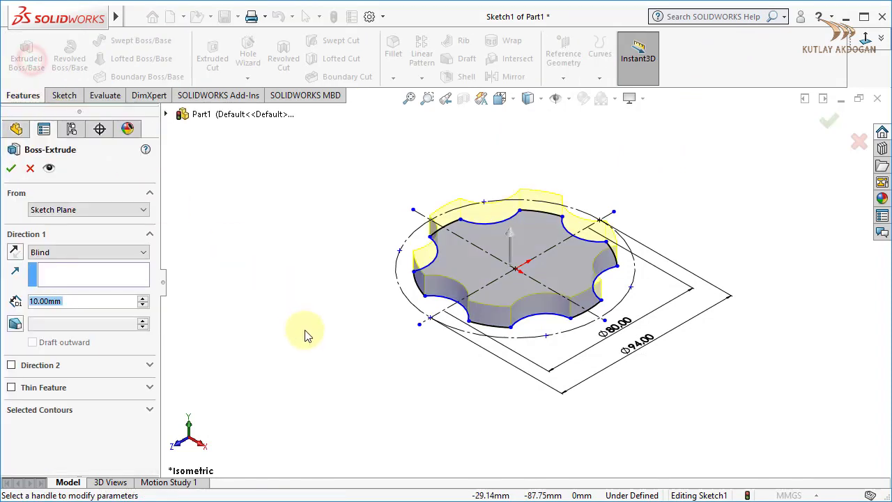
click(143, 299)
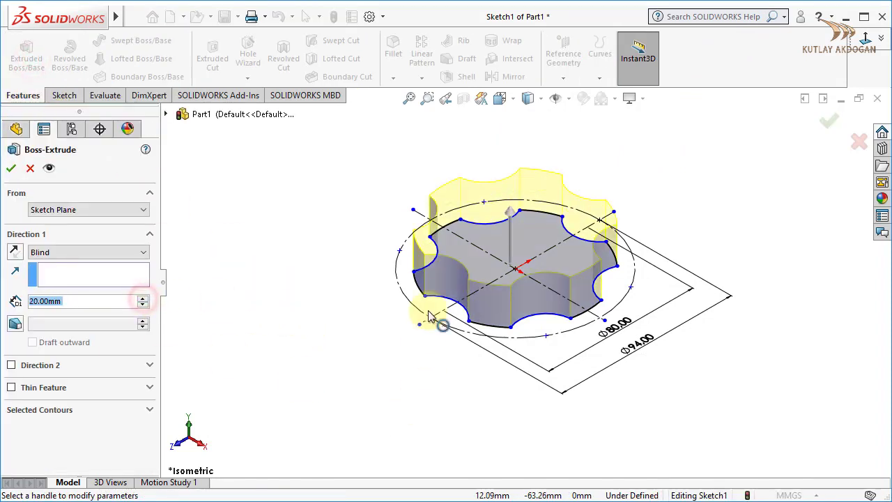
click(12, 169)
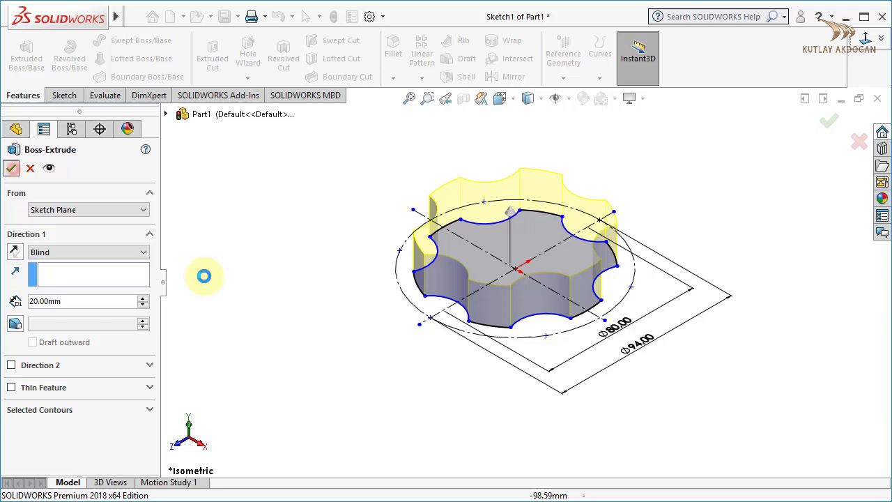
click(334, 405)
scroll(562, 245, down, 2)
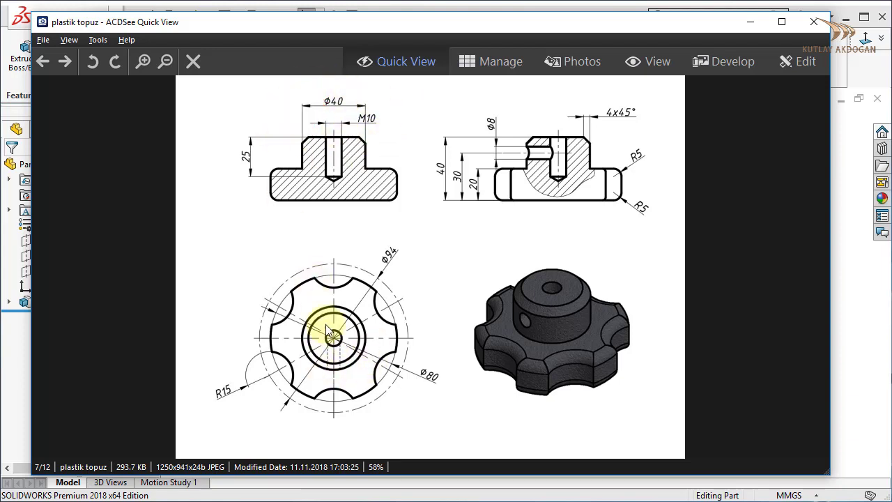
click(751, 23)
Start a sketch on the base's top face and draw a centred circle
click(499, 248)
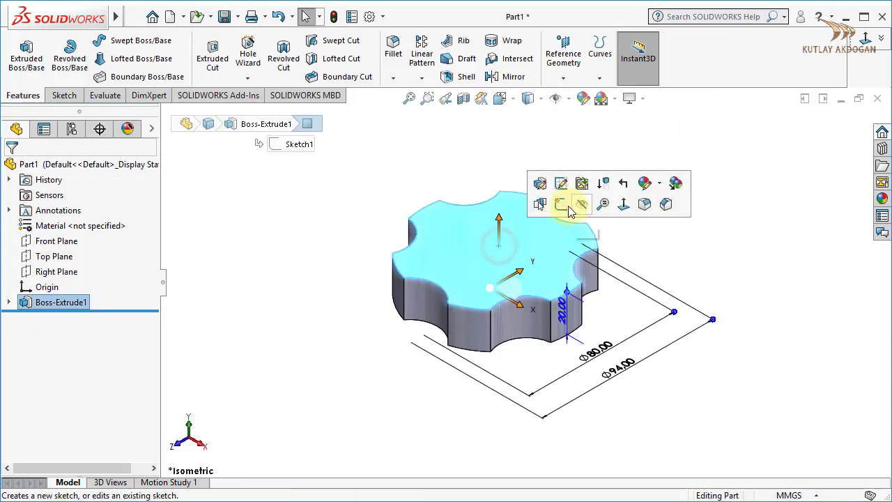
click(562, 204)
click(121, 42)
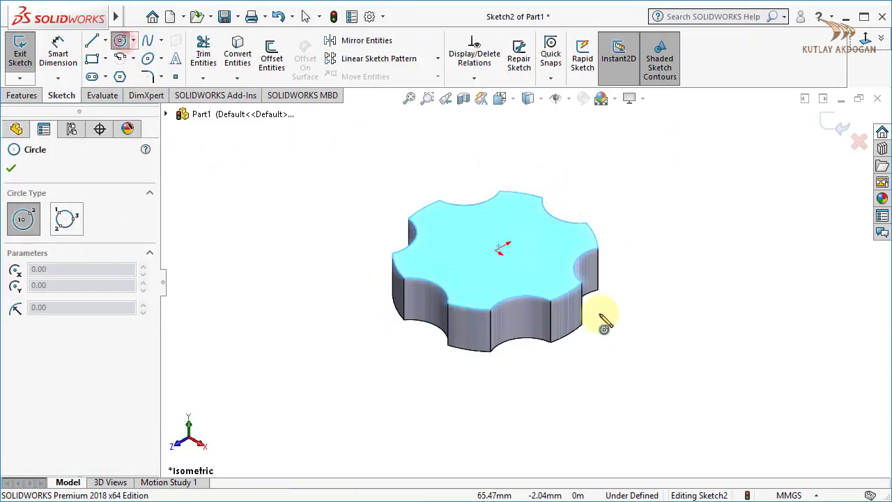
click(495, 251)
click(505, 283)
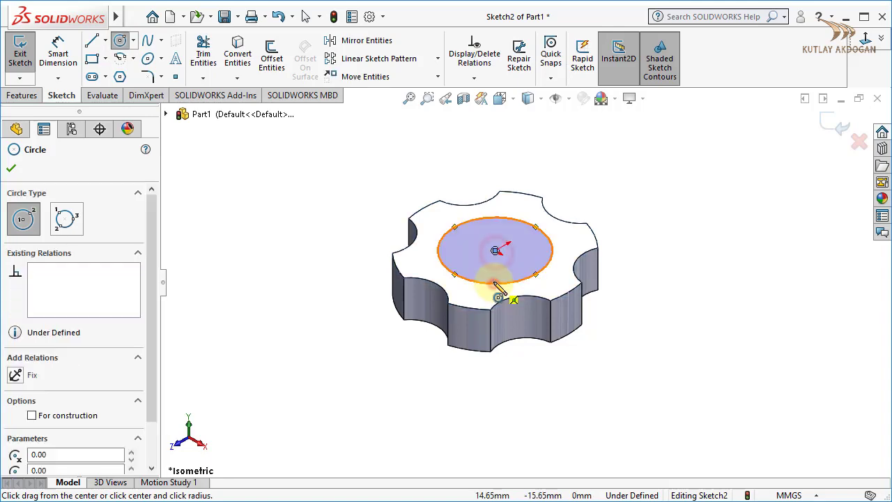
Dimension the top-face circle to Ø40 and check the reference drawing
click(68, 54)
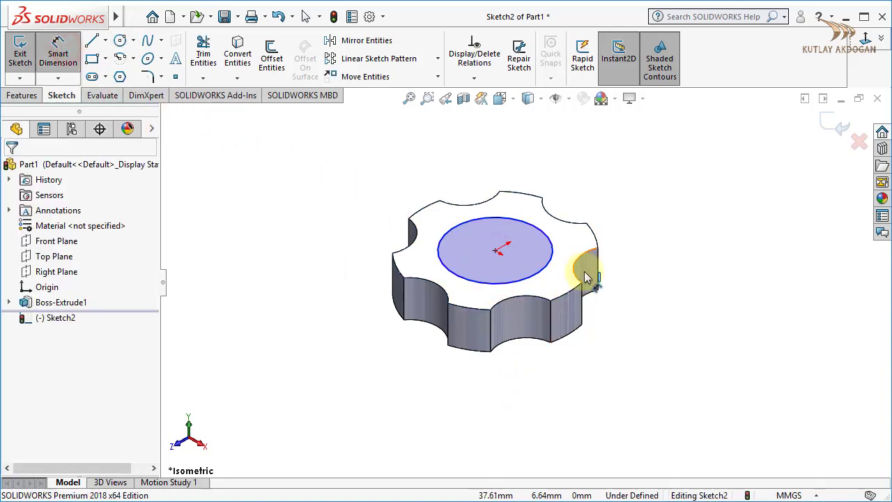
click(554, 250)
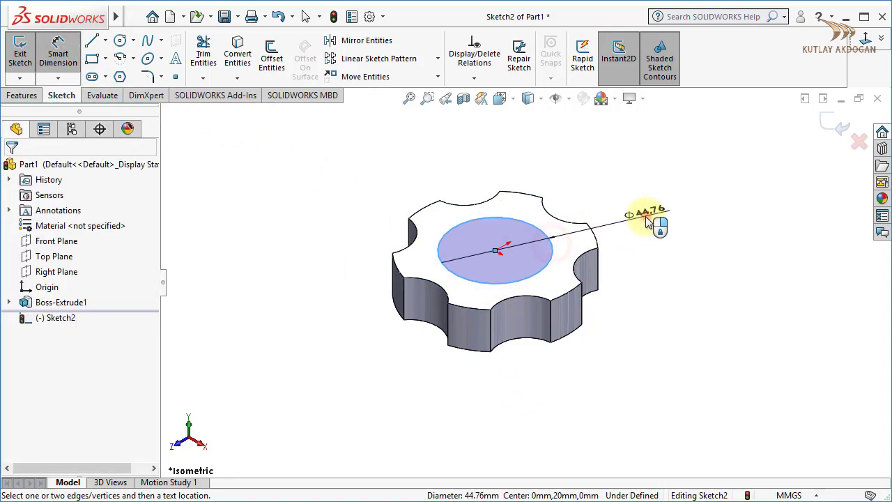
click(649, 217)
text(40)
key(Return)
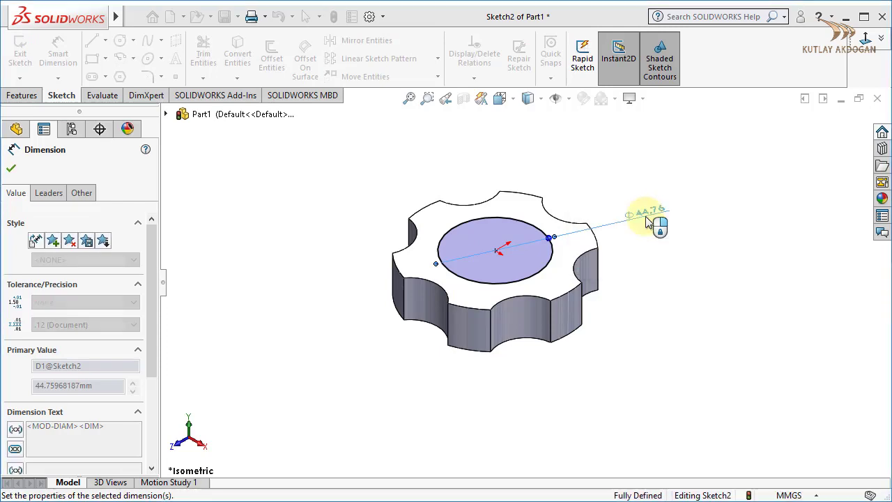
right_click(683, 281)
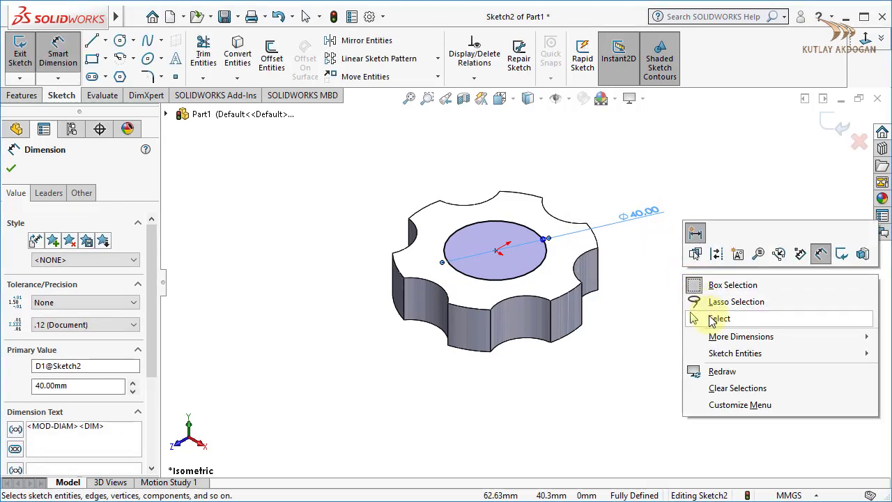
click(709, 315)
key(alt+Tab)
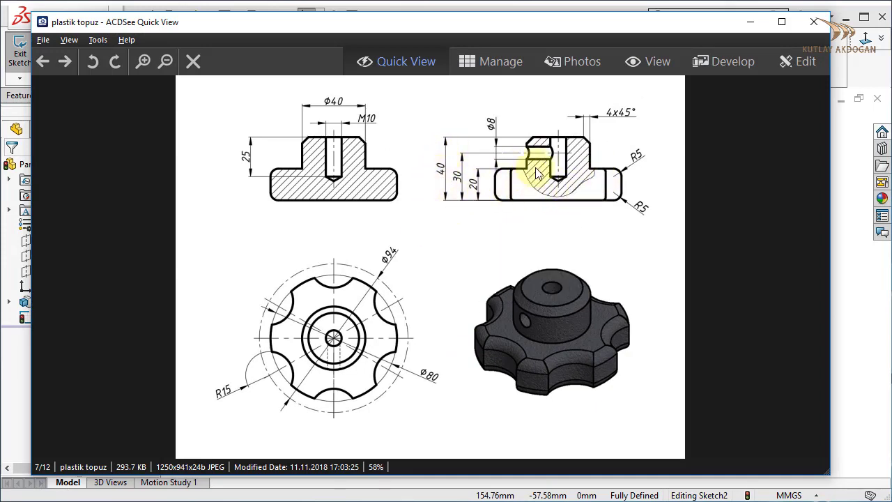
click(749, 24)
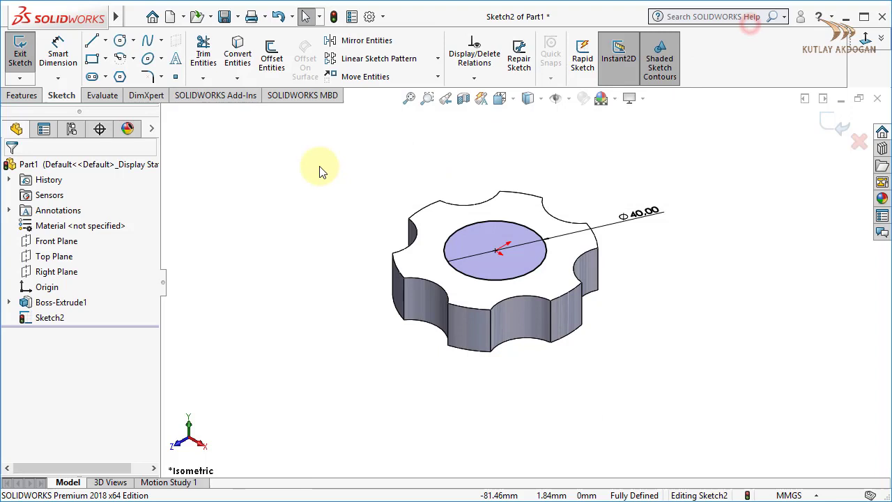
Extrude the Ø40 circle 20 mm blind into the Boss-Extrude2 hub
click(22, 95)
click(27, 59)
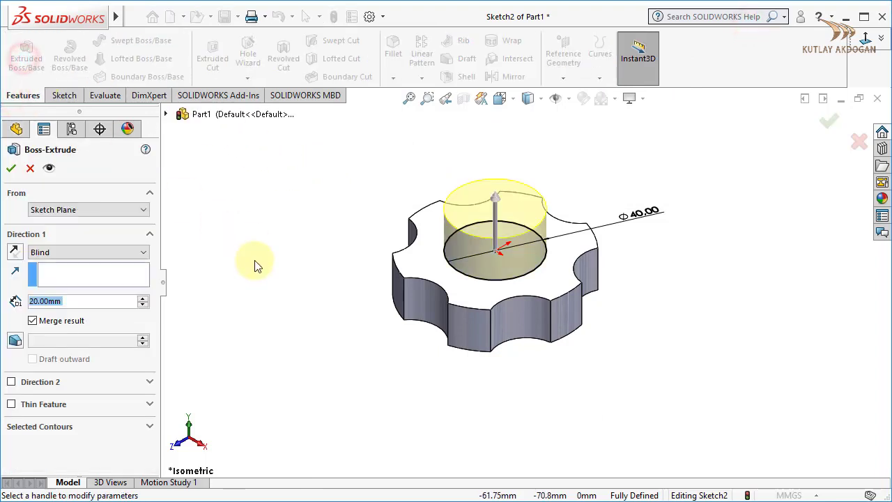
click(11, 169)
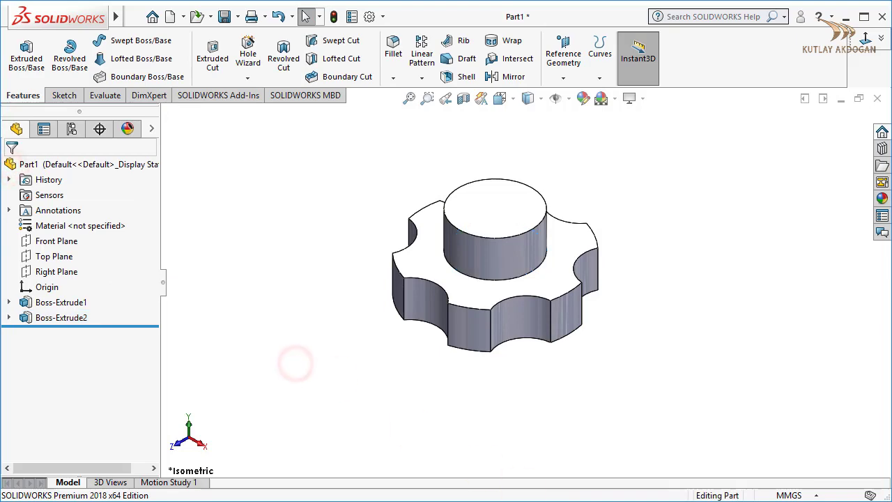
key(alt+Tab)
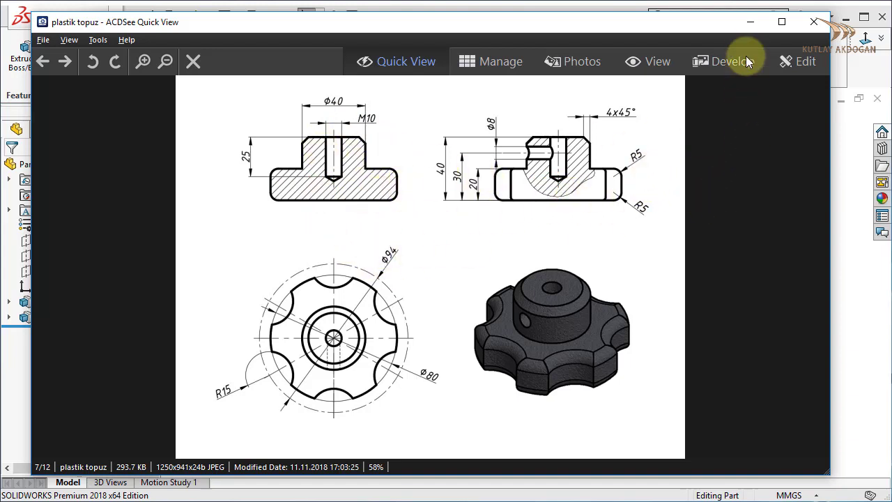
Minimize the drawing and view the Boss-Extrude2 top face Normal To for a Hole Wizard hole
click(743, 26)
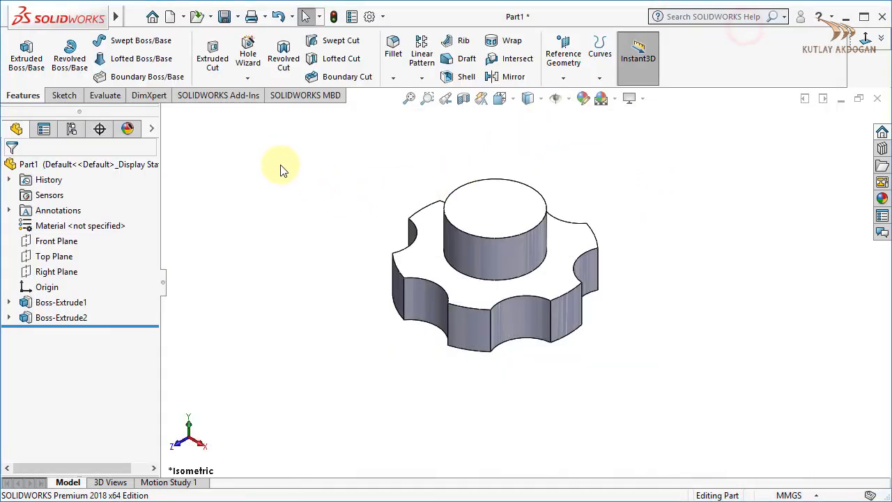
click(248, 78)
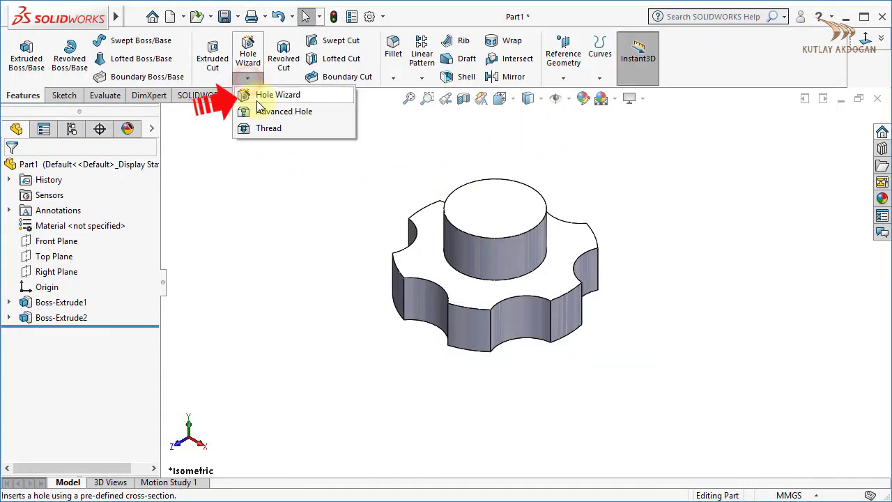
click(302, 222)
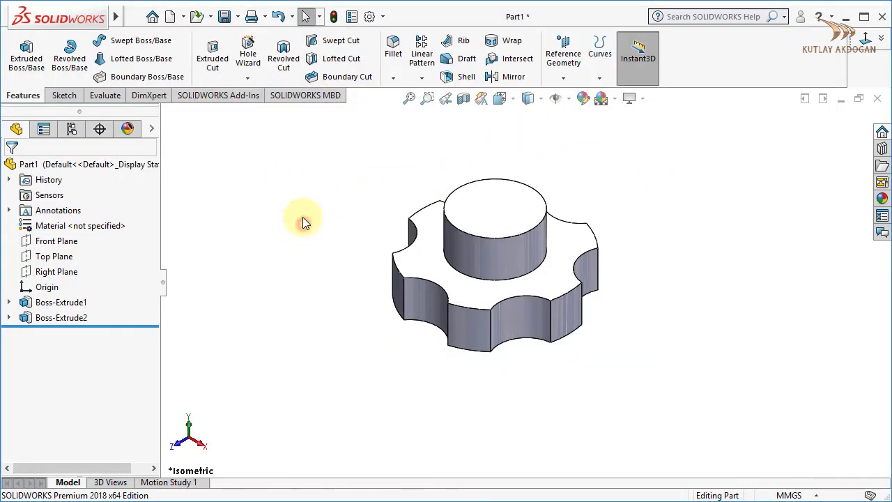
click(511, 221)
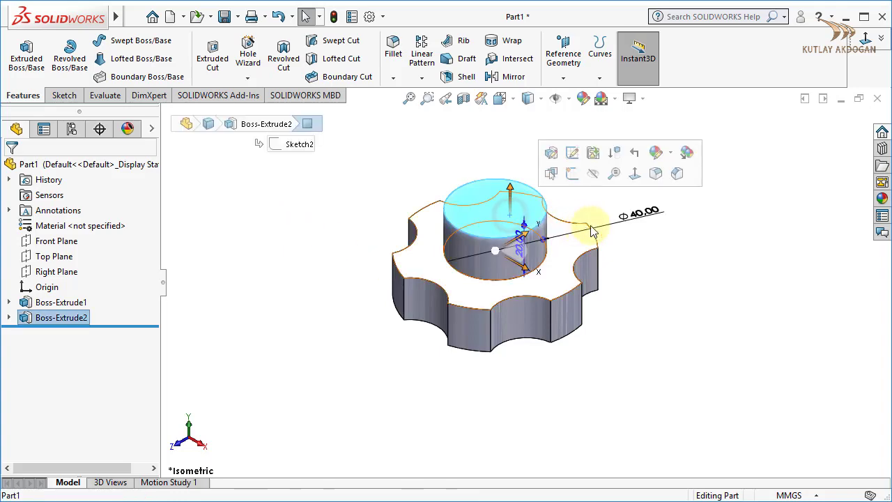
click(636, 176)
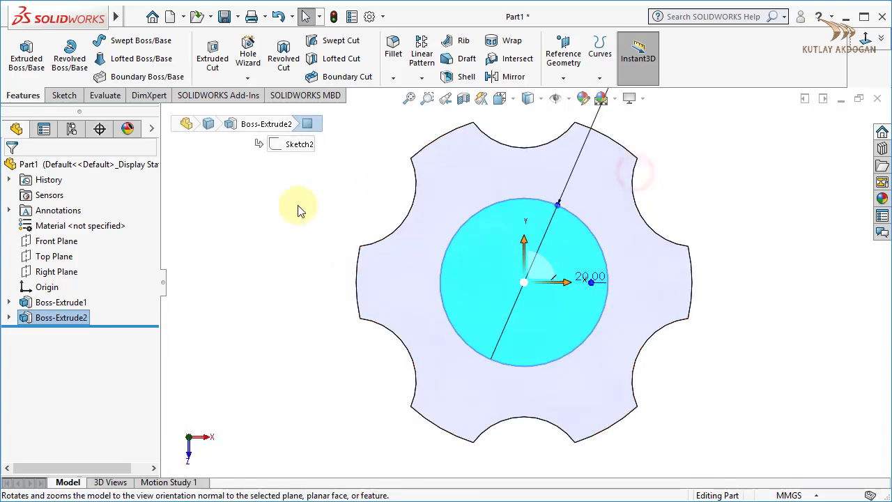
click(291, 213)
click(248, 77)
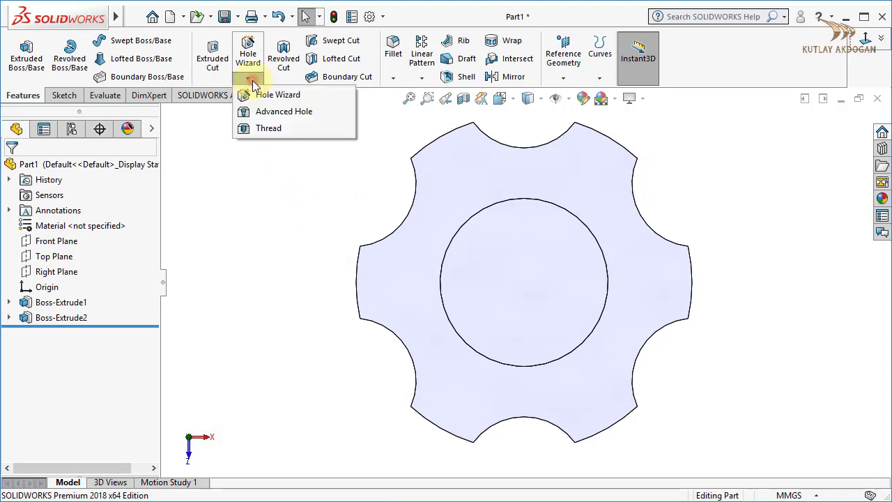
Start a Hole Wizard dowel hole with ANSI Metric standard and Ø10.0 size
click(256, 95)
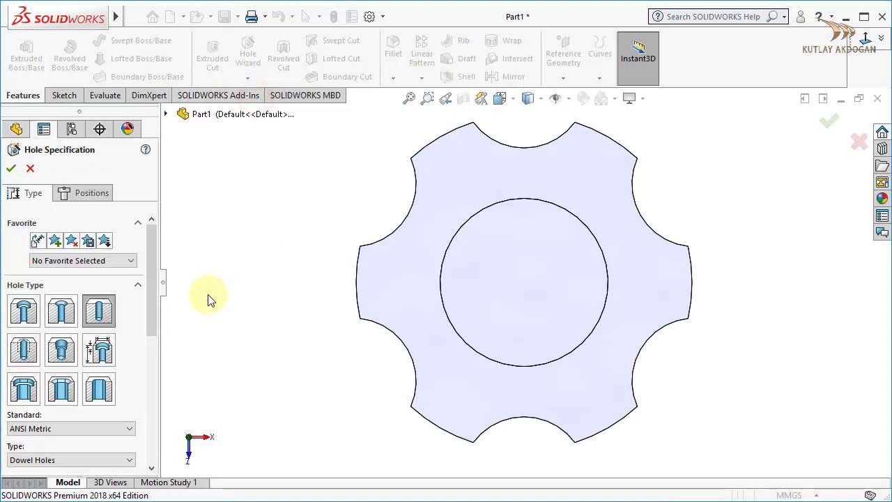
scroll(153, 285, down, 1)
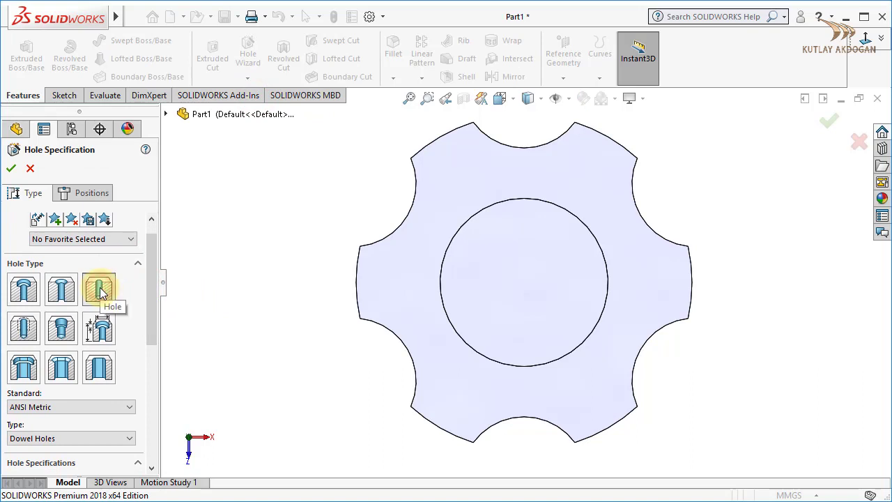
drag(155, 289, 153, 338)
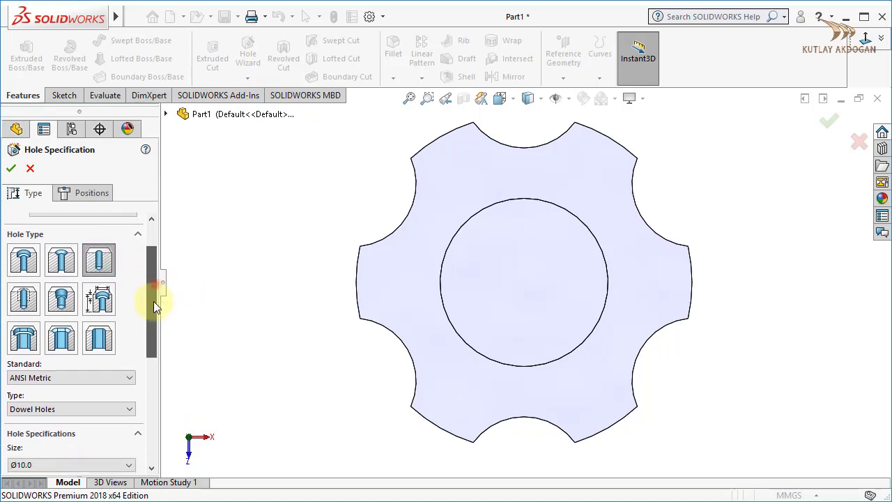
click(76, 279)
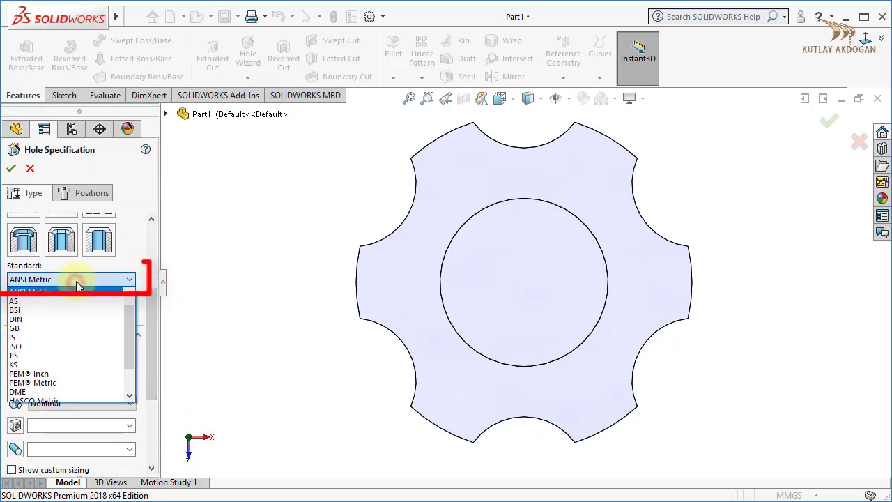
click(76, 281)
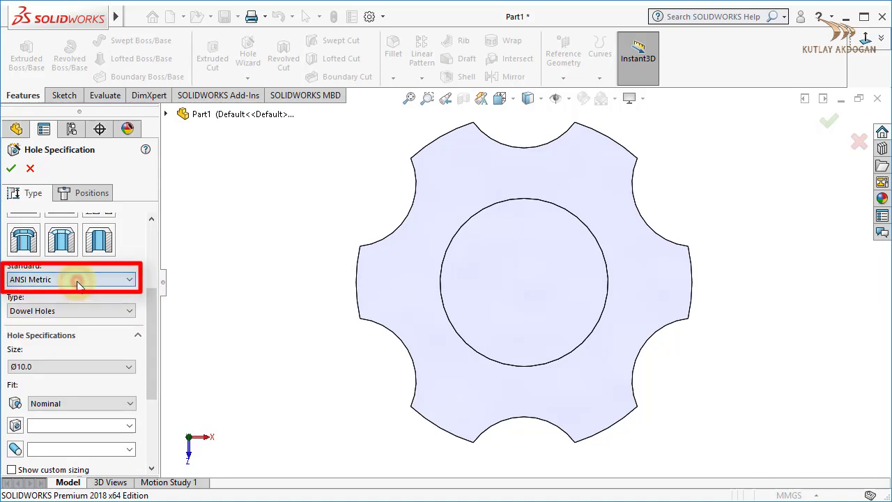
click(42, 367)
click(42, 367)
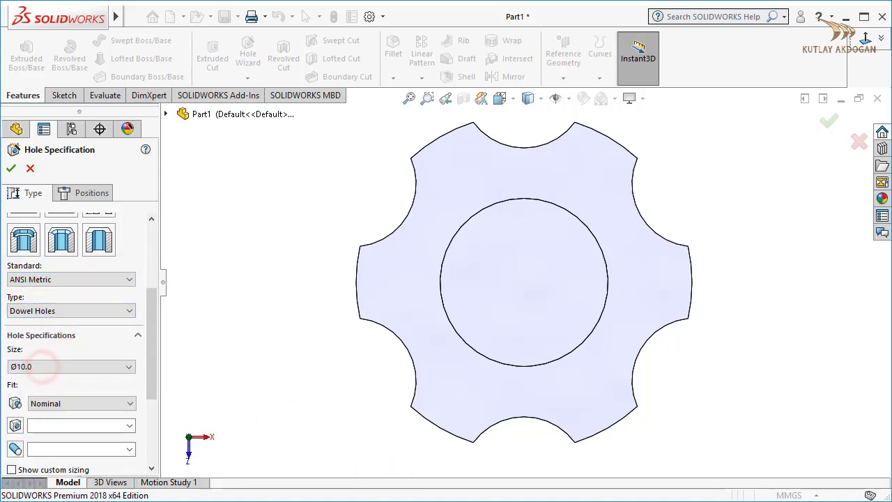
Check the reference drawing and keep the end condition Blind at 25.00mm deep
key(alt+Tab)
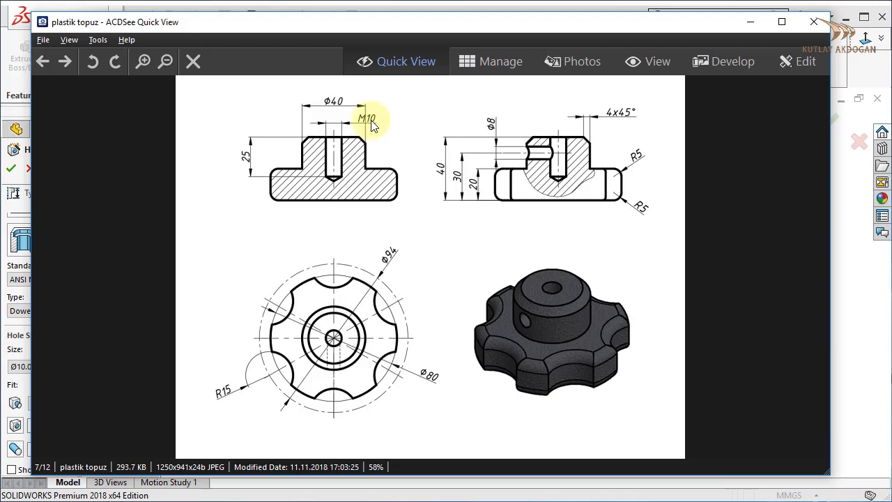
click(757, 22)
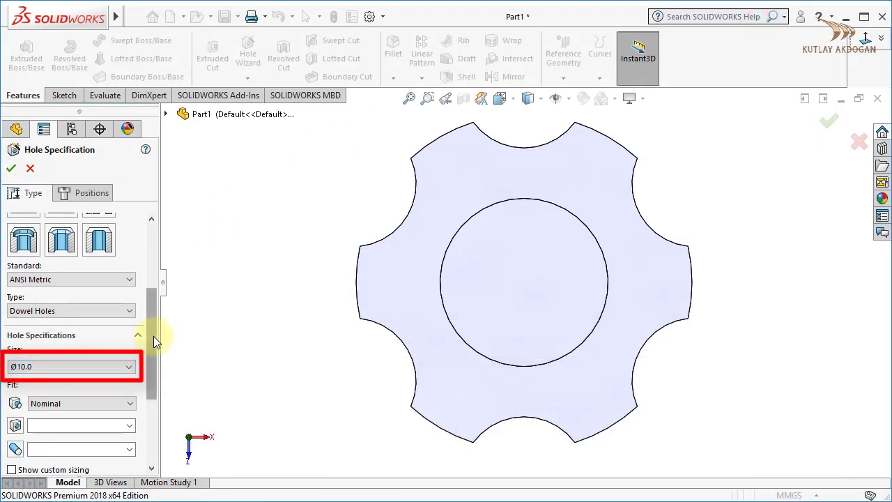
drag(153, 335, 155, 376)
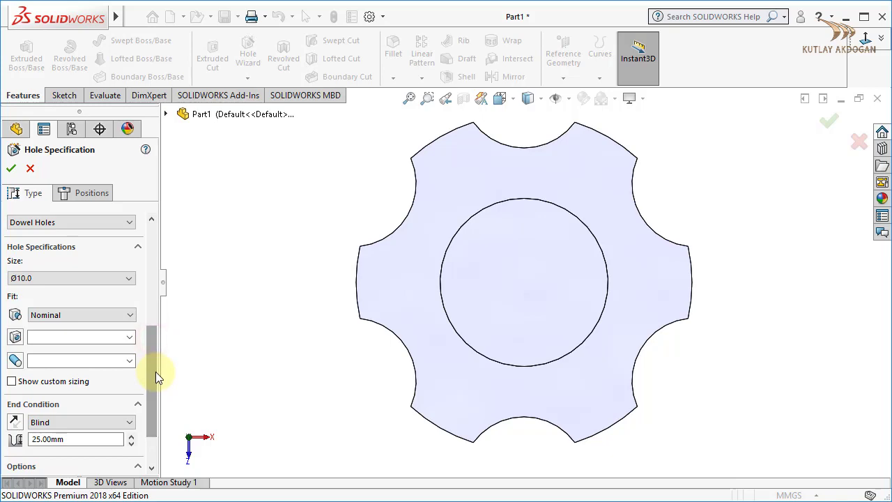
key(alt+Tab)
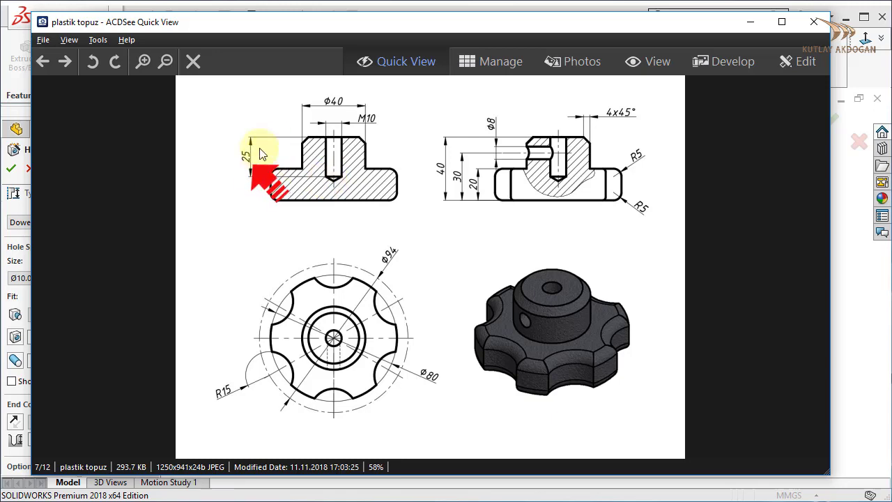
click(758, 22)
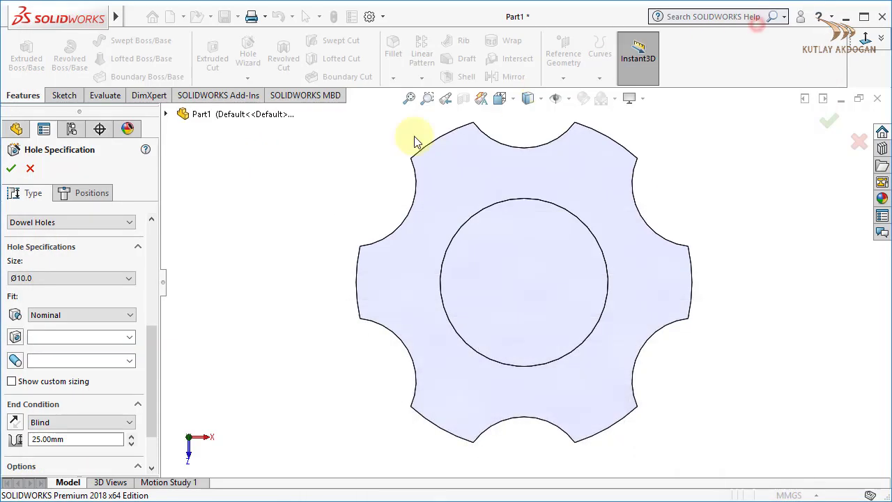
drag(150, 367, 151, 385)
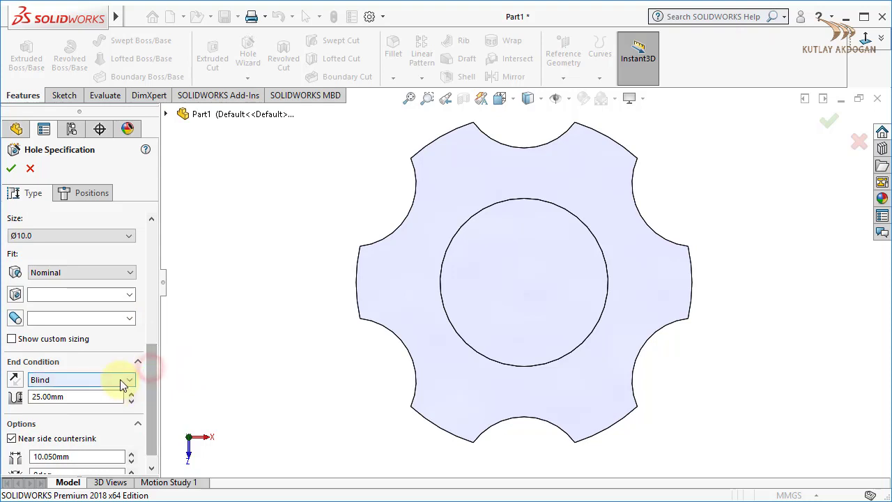
click(120, 379)
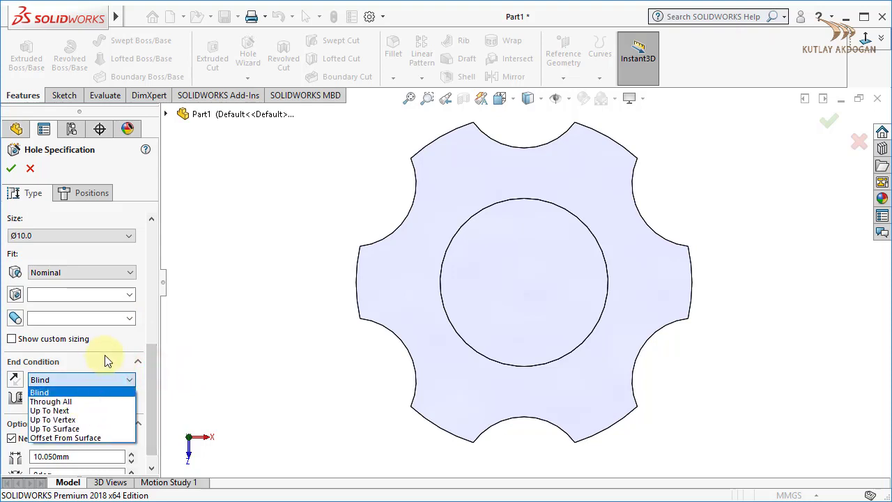
click(106, 360)
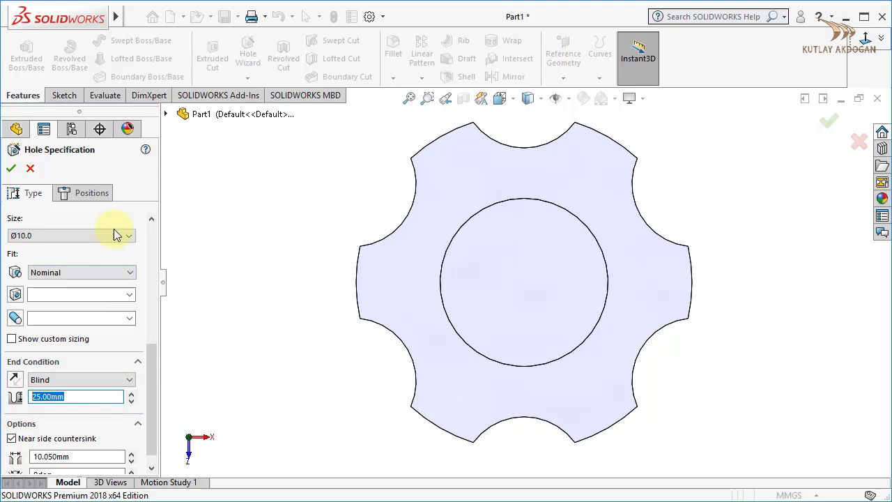
Place the Ø10.0 dowel hole at the hub circle's centre with a 3D sketch point and cut it
click(98, 196)
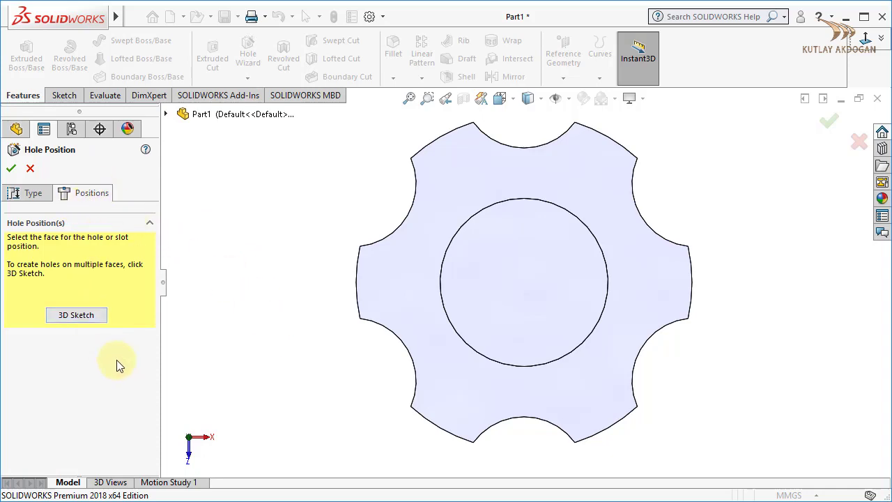
click(89, 322)
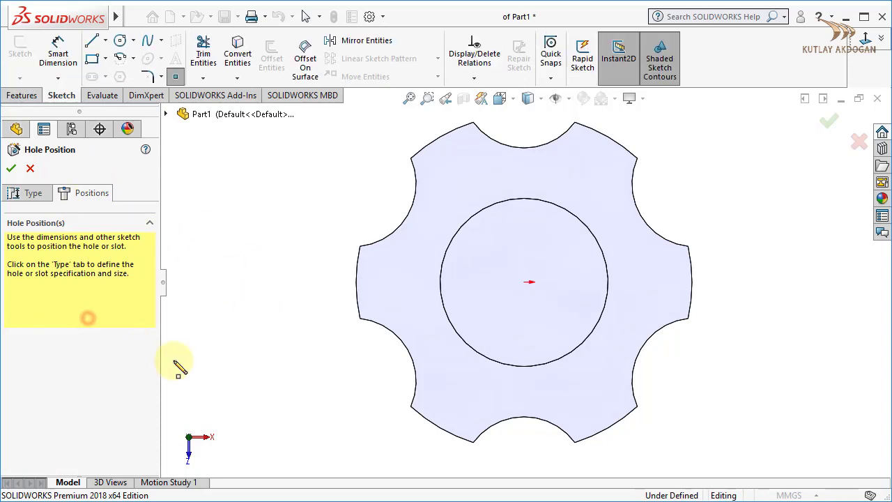
middle_drag(243, 379, 273, 393)
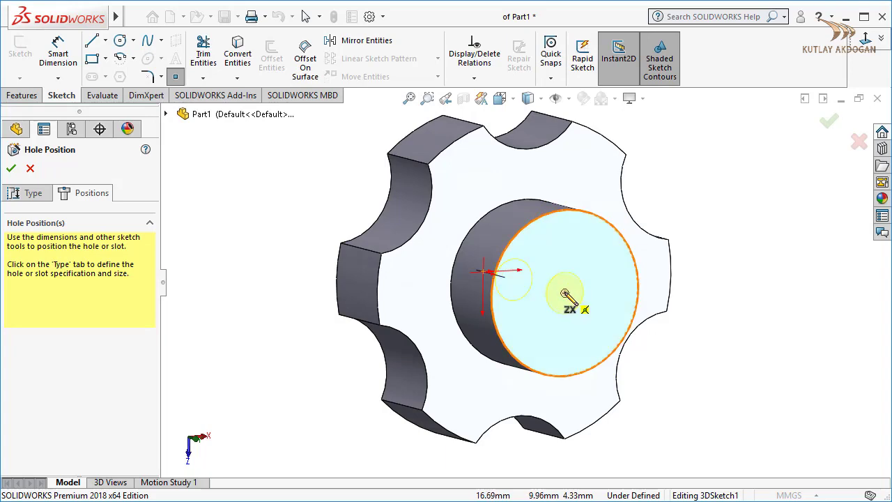
click(565, 293)
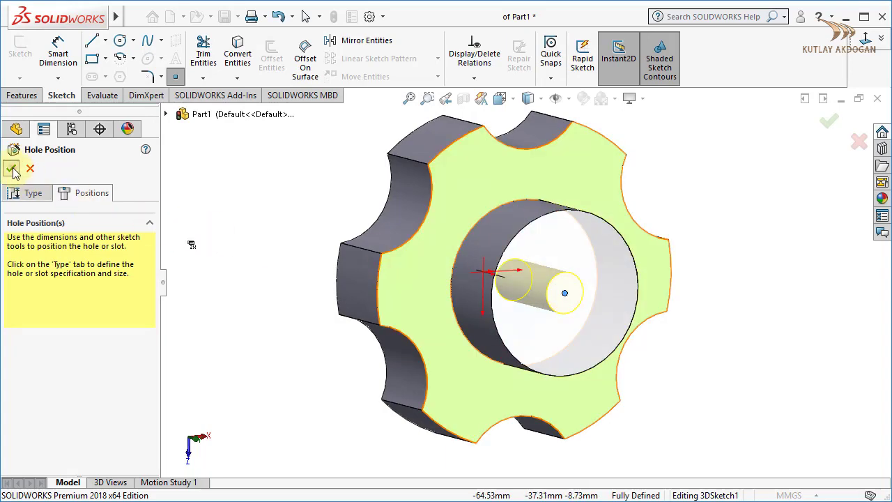
click(11, 168)
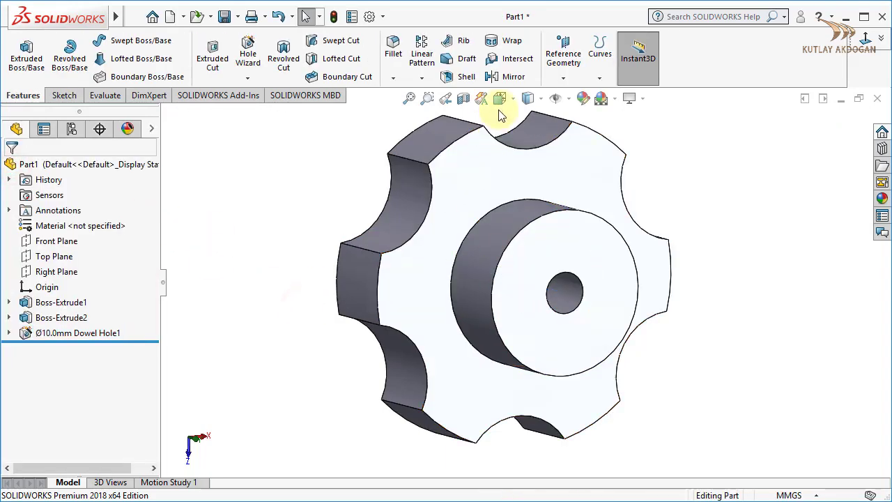
Inspect the hole in a Top then Right Plane section view, then show the knob isometric
click(464, 99)
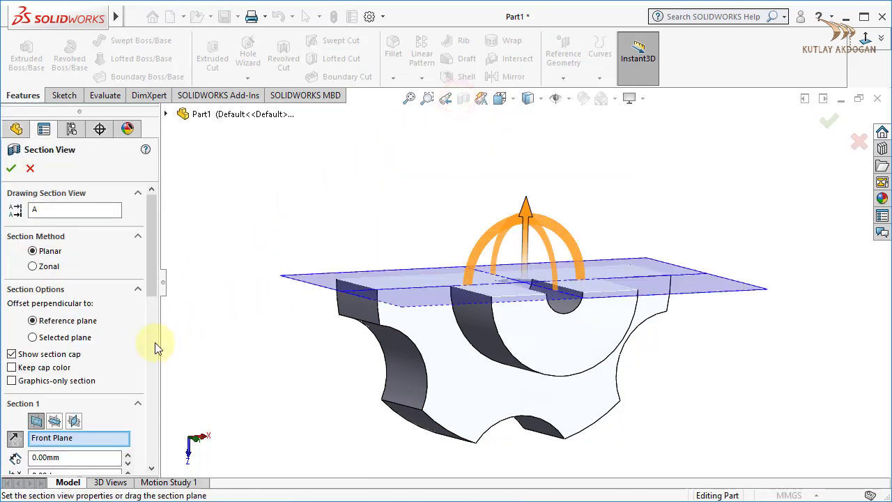
click(53, 421)
click(73, 421)
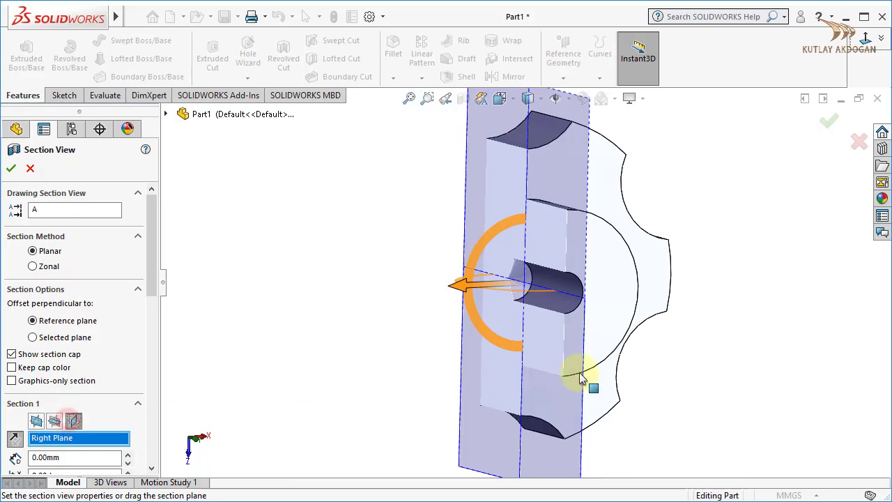
mouse_move(299, 348)
middle_down()
mouse_move(331, 358)
mouse_move(304, 372)
middle_up()
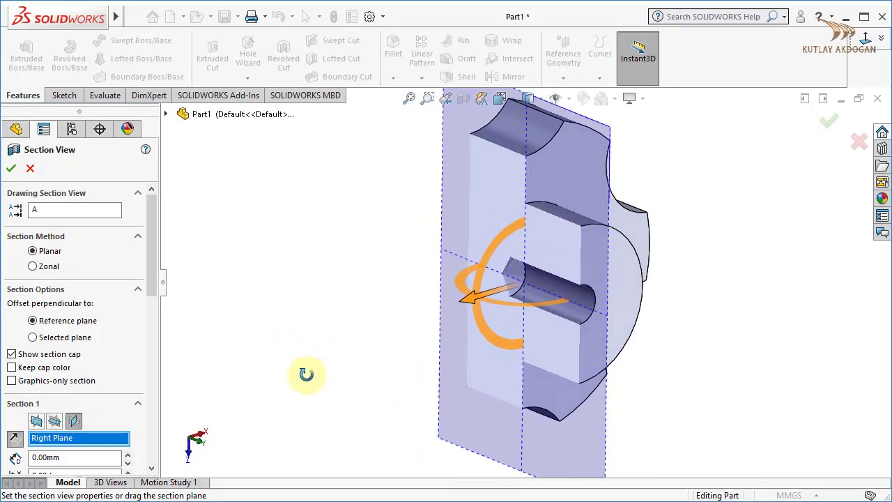
click(30, 168)
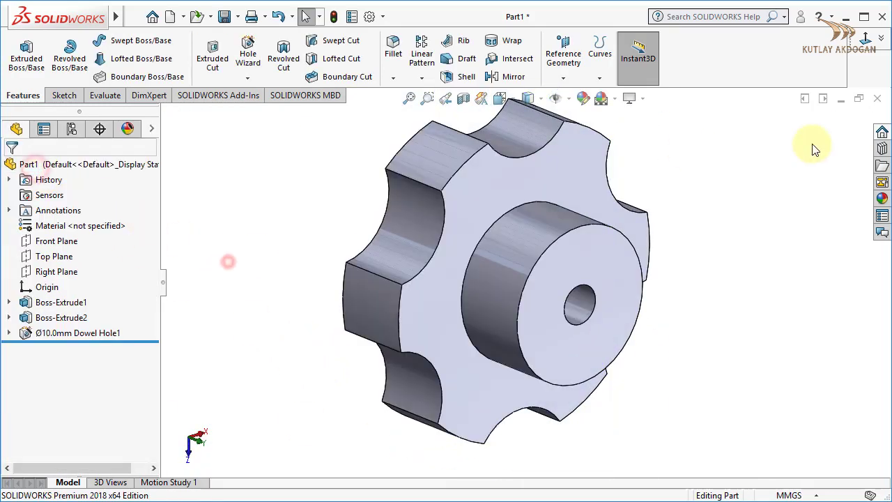
click(882, 40)
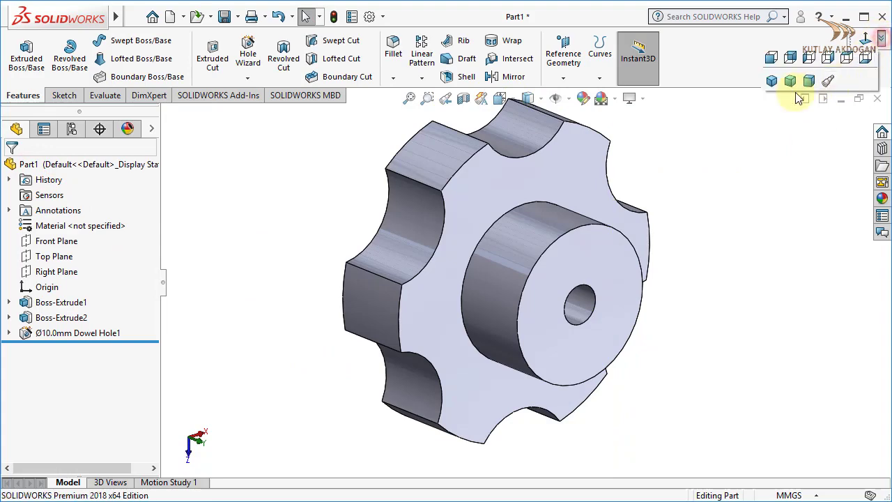
click(774, 82)
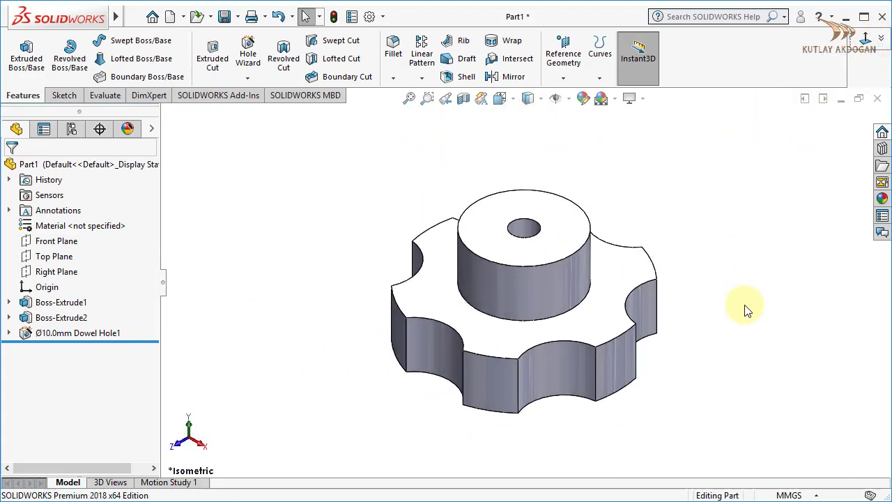
Check the reference drawing, then start a face-on sketch on the Front Plane
click(627, 499)
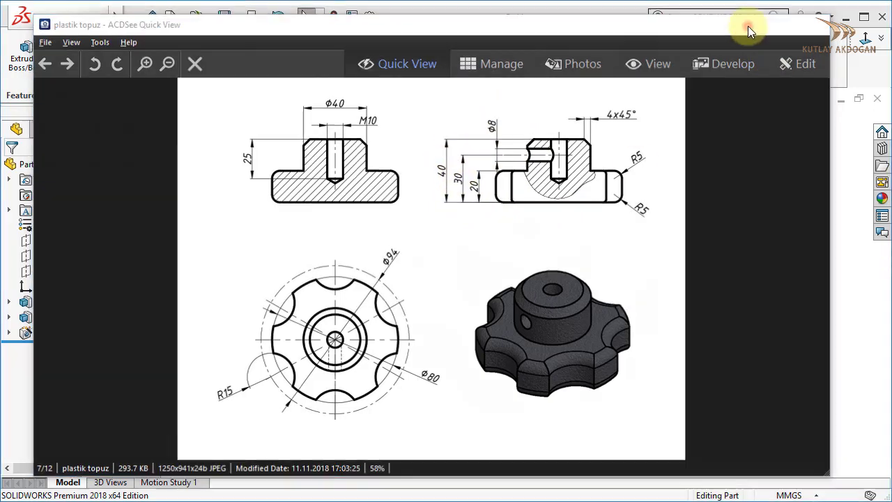
click(748, 26)
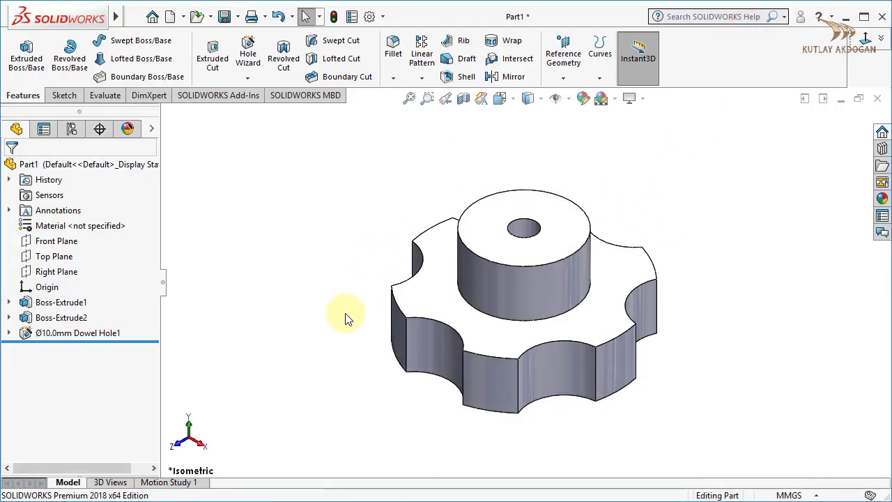
click(64, 246)
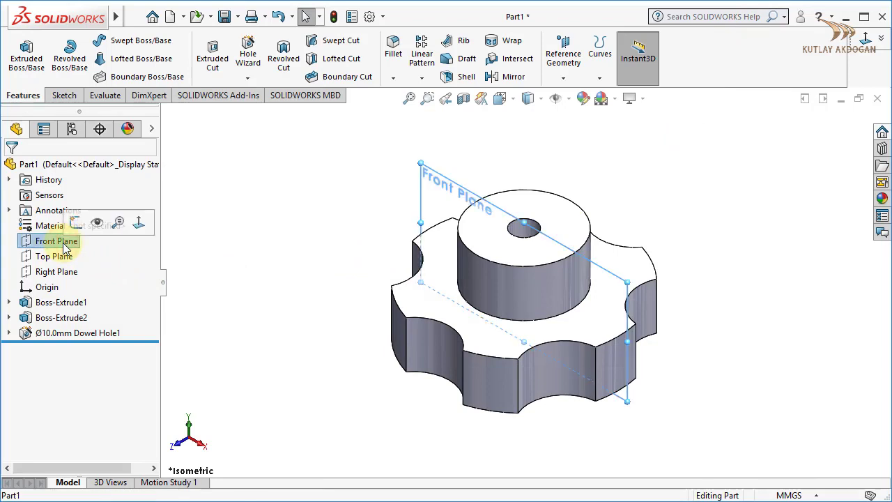
click(75, 222)
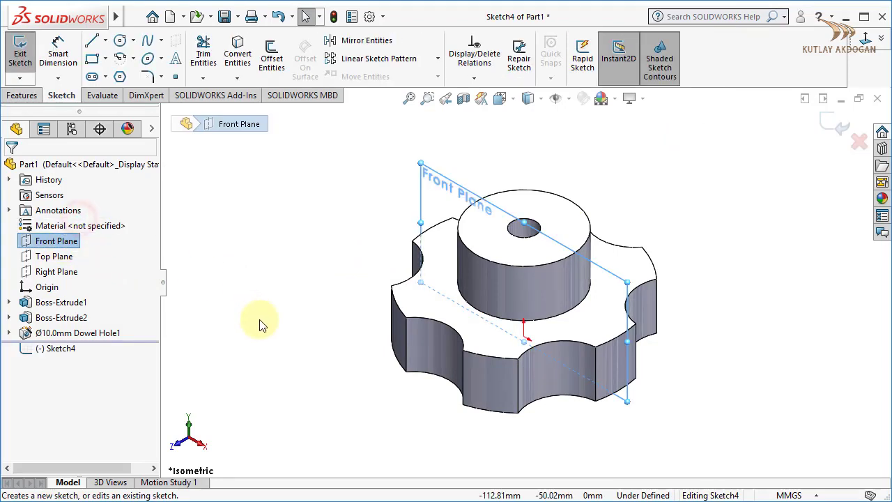
key(ctrl+1)
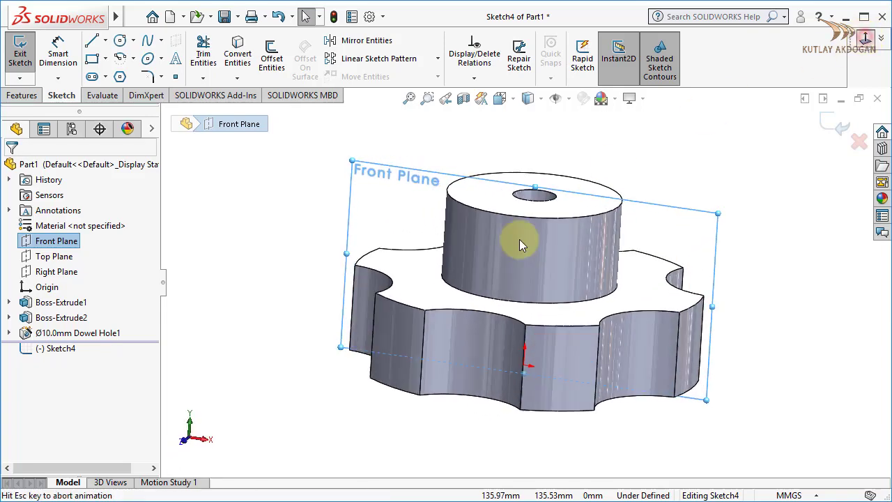
Draw a small circle on the hub directly above the origin
click(119, 42)
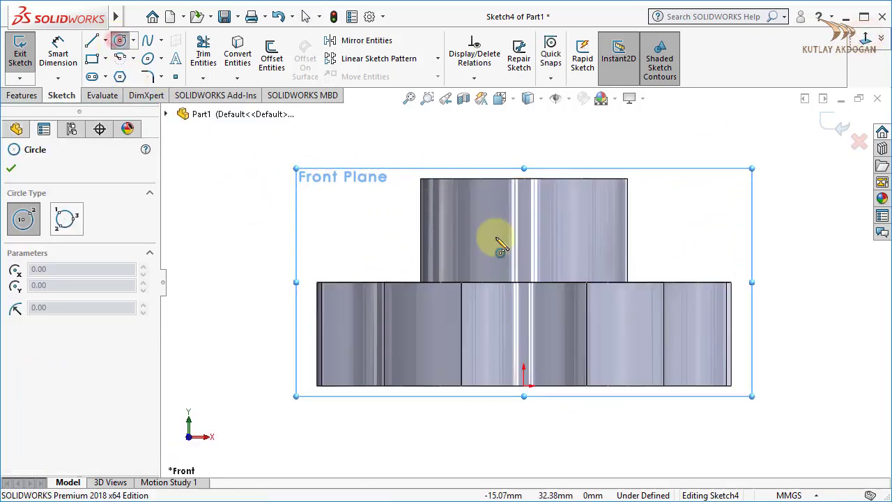
click(524, 205)
click(538, 220)
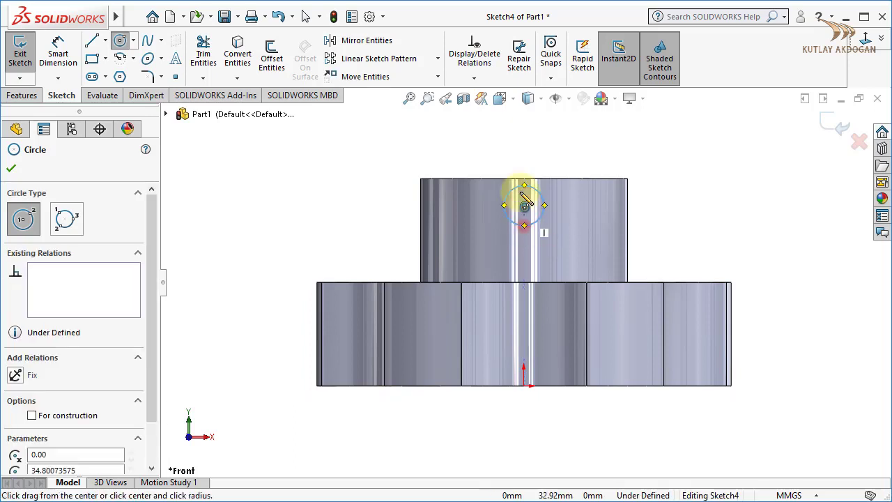
right_click(523, 146)
click(531, 149)
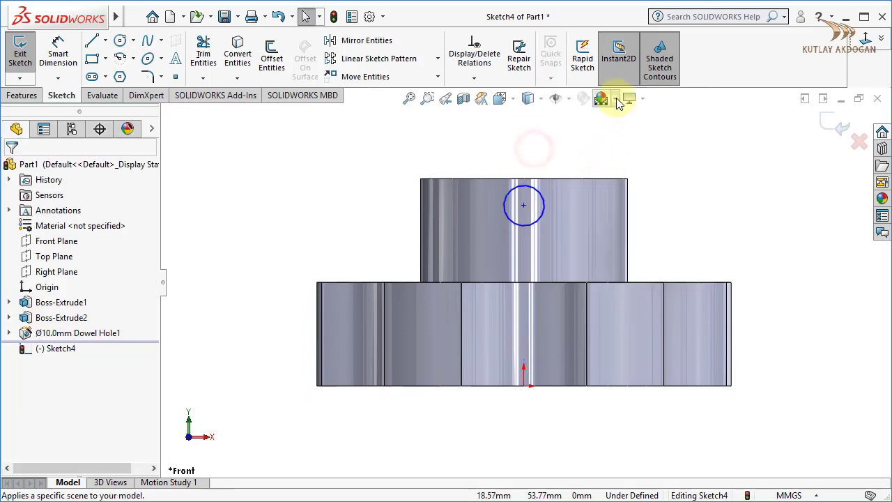
Turn off RealView Graphics and return to selection mode
click(617, 101)
click(642, 99)
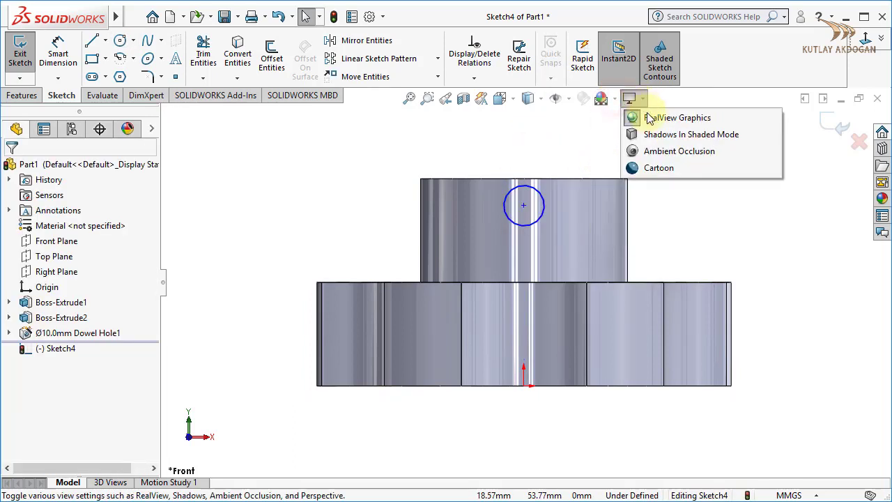
click(648, 118)
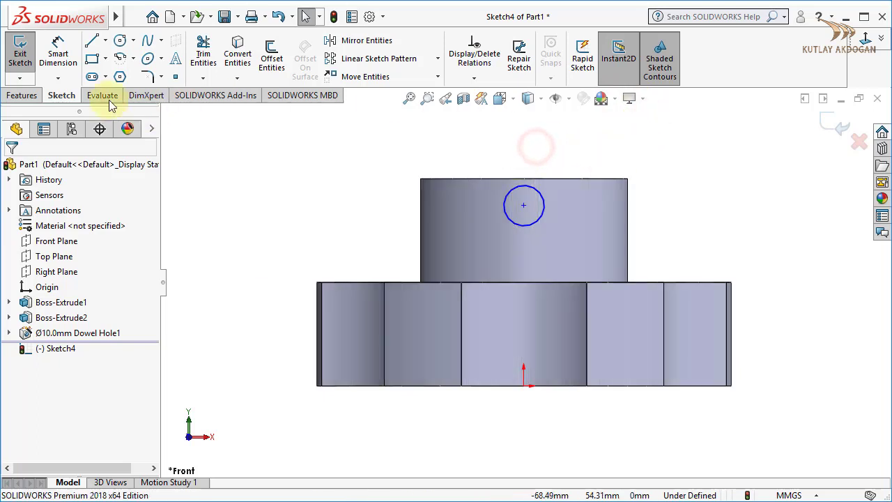
click(58, 50)
right_click(607, 154)
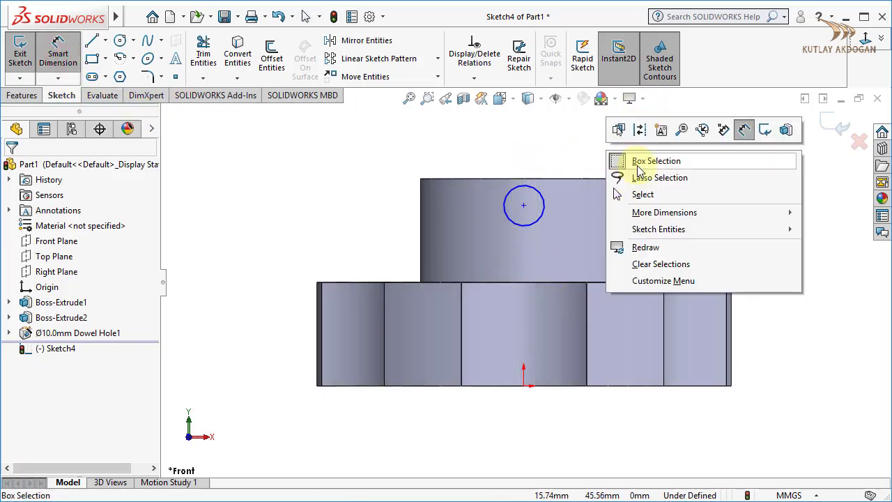
click(648, 194)
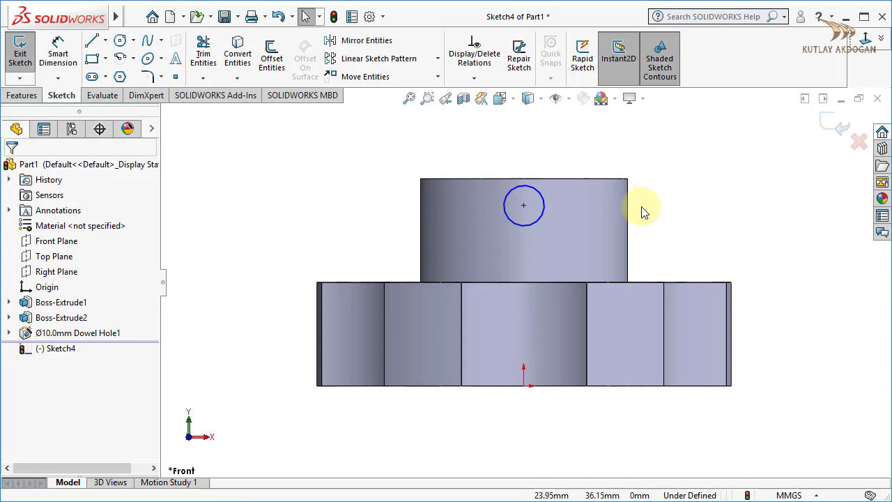
Add a Vertical relation between the circle's centre and the origin
ctrl+click(523, 204)
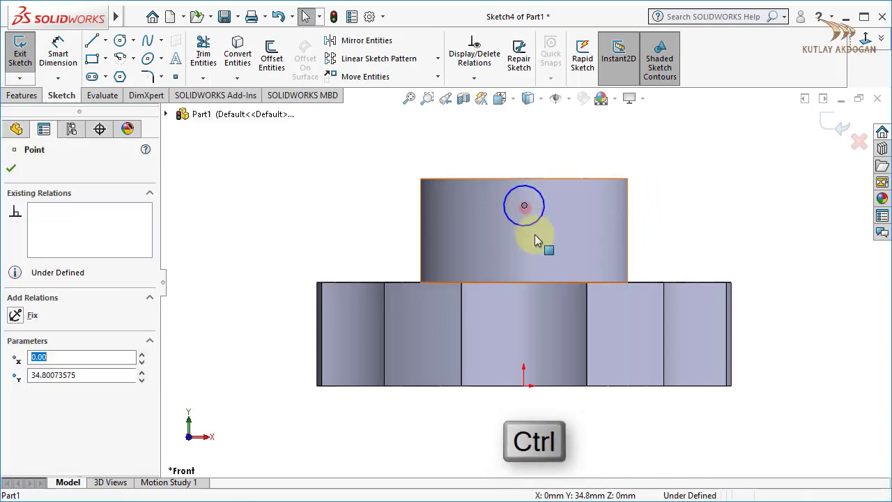
ctrl+click(524, 385)
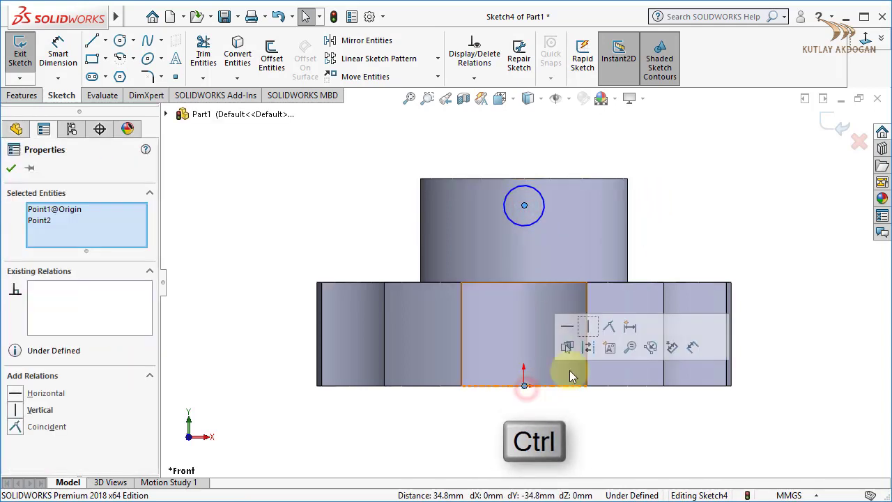
click(585, 329)
click(695, 193)
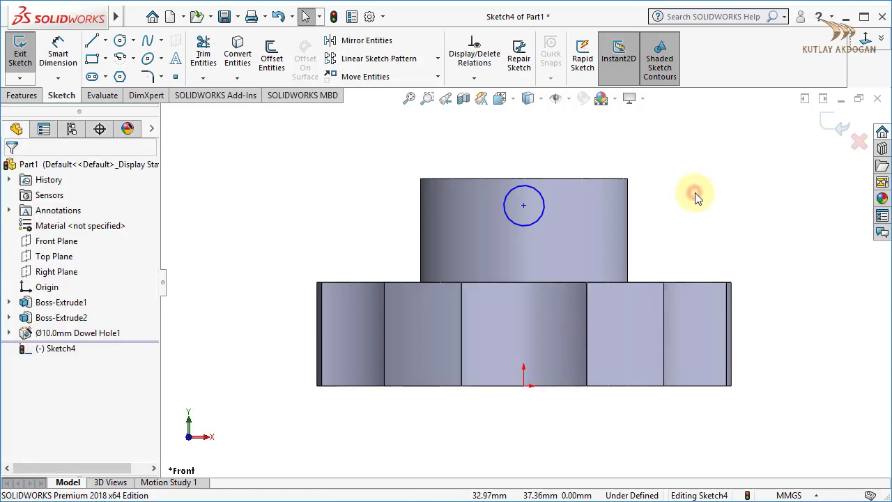
Dimension the circle's diameter to 8 mm
click(68, 67)
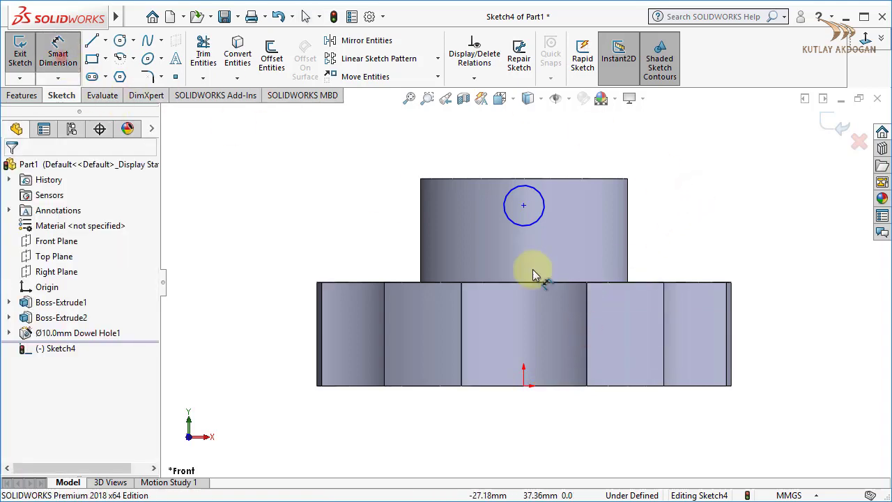
click(543, 206)
click(687, 220)
text(8)
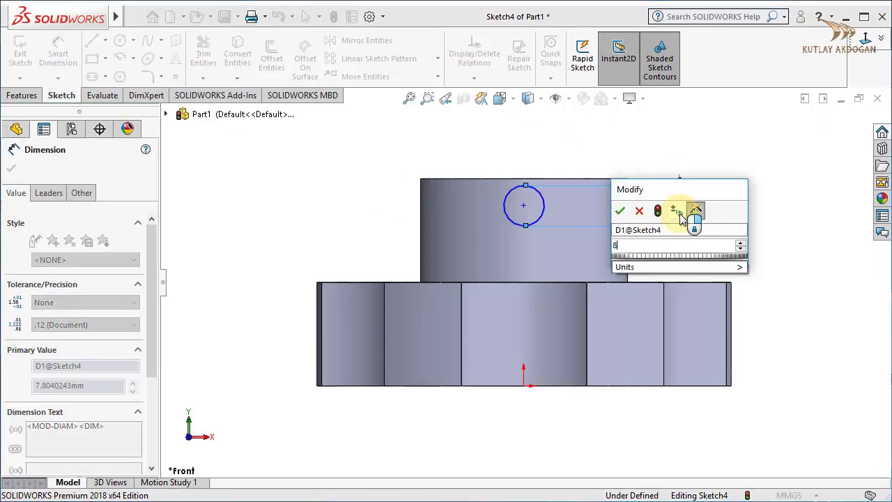
key(Return)
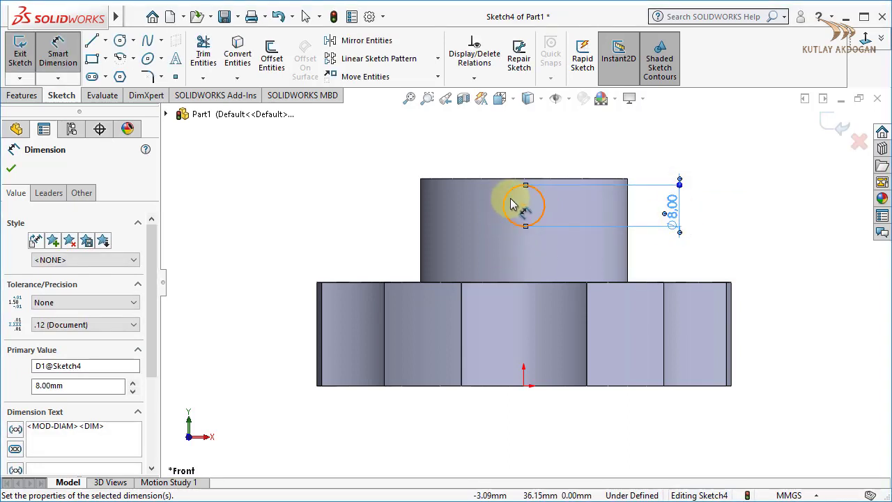
Dimension the circle centre 30 mm above the origin
click(525, 206)
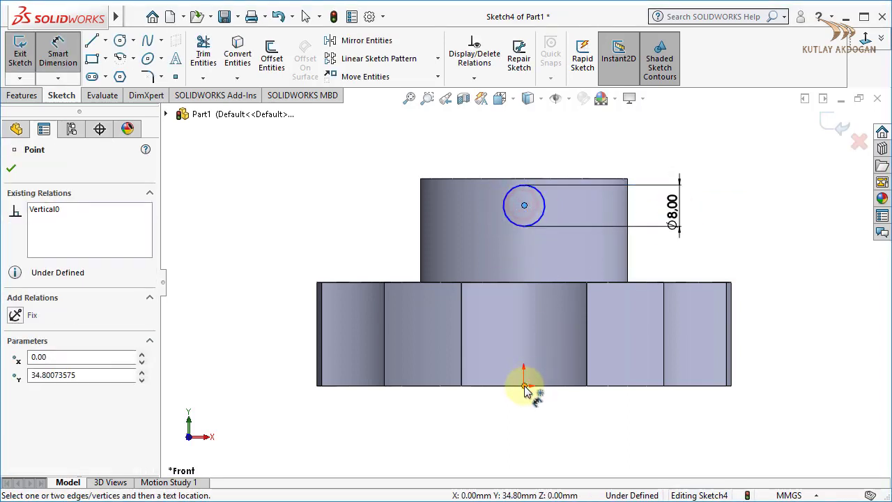
click(524, 386)
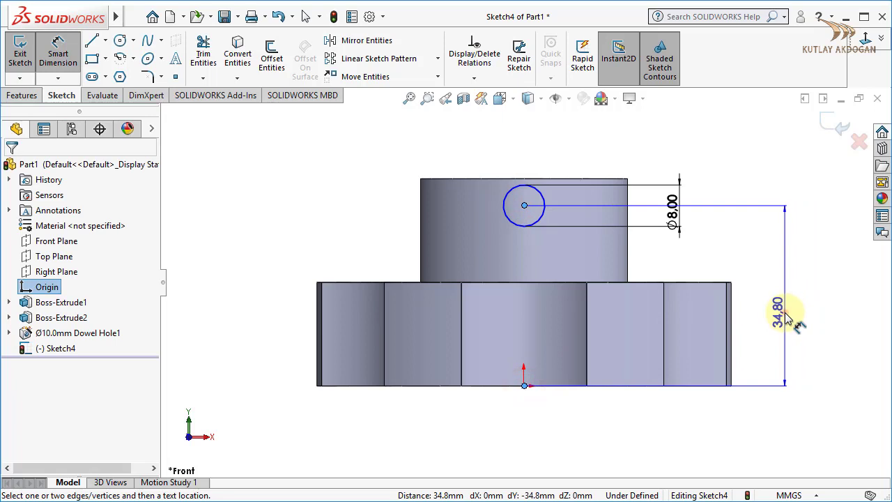
click(785, 310)
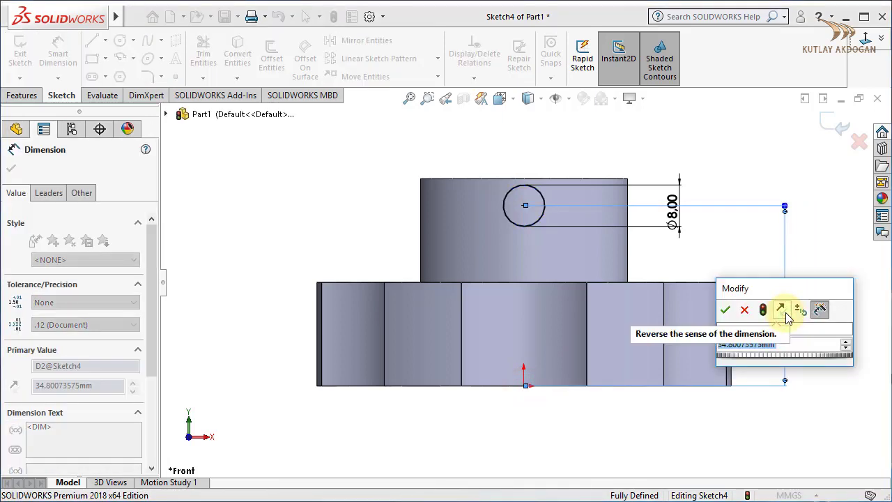
text(30)
key(Return)
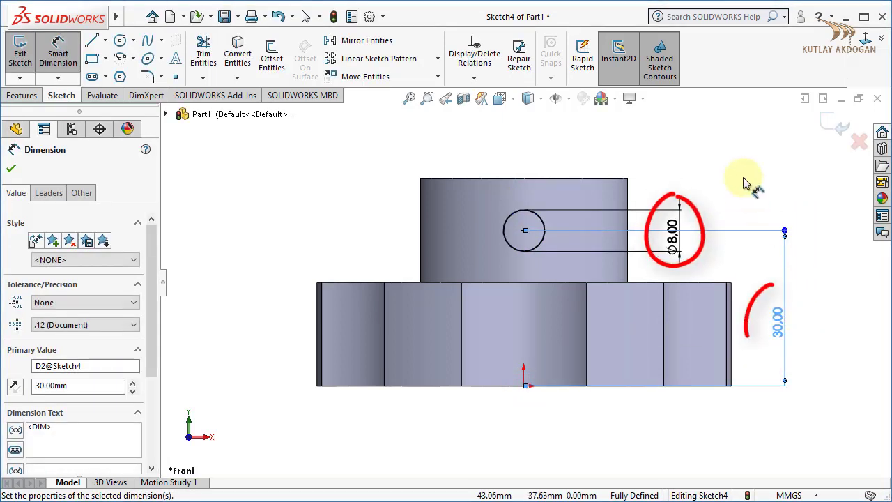
right_click(726, 152)
click(743, 208)
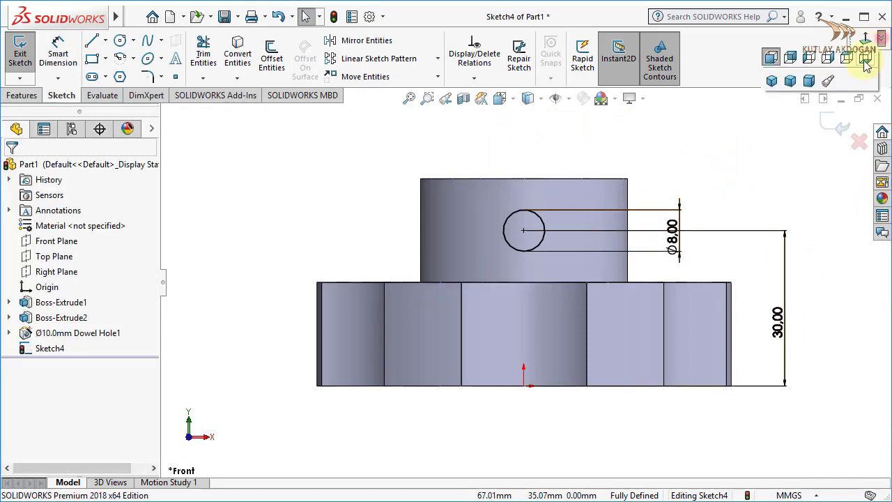
Cut-Extrude the Ø8 circle, reversed, Up To Surface at the hub's cylindrical face
click(774, 79)
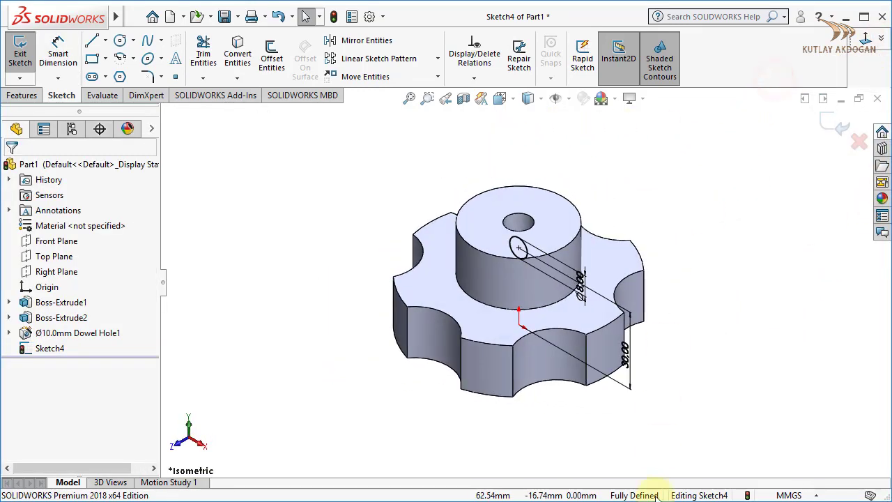
key(alt+Tab)
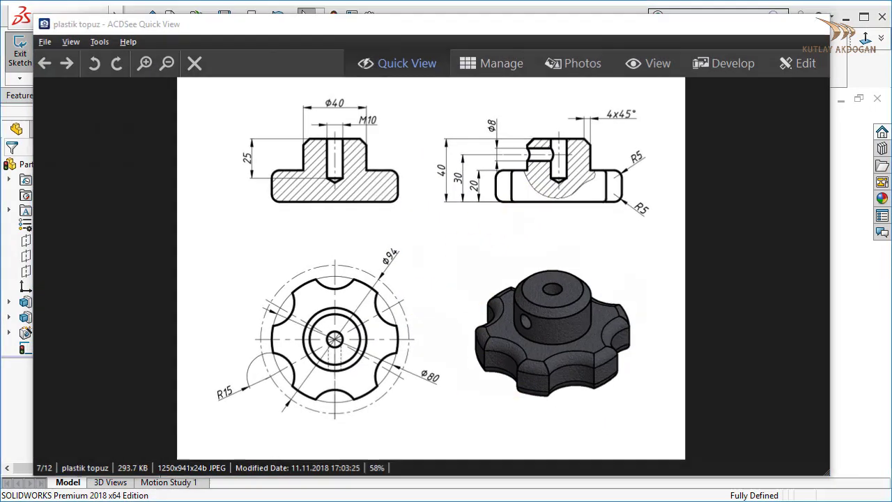
key(alt+Tab)
click(21, 95)
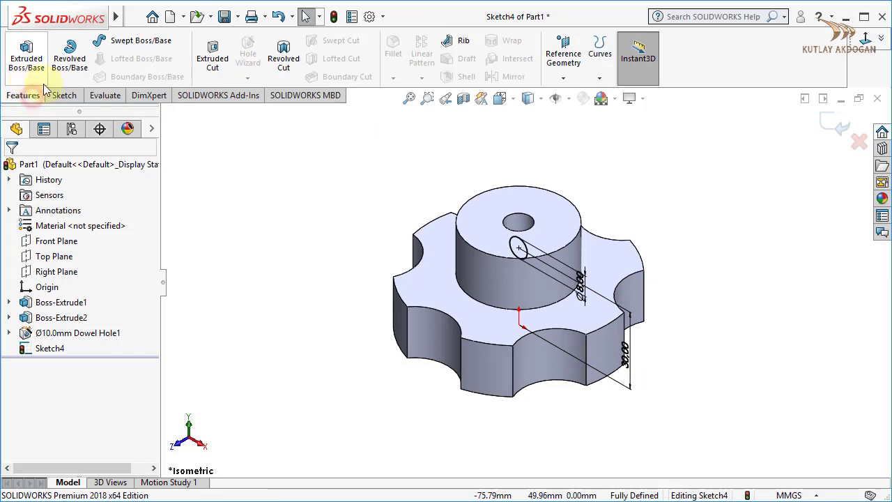
click(208, 60)
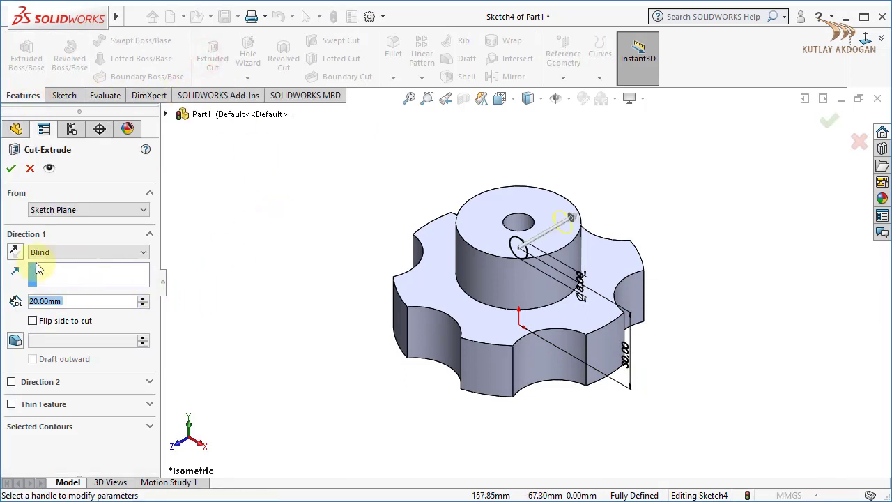
click(21, 255)
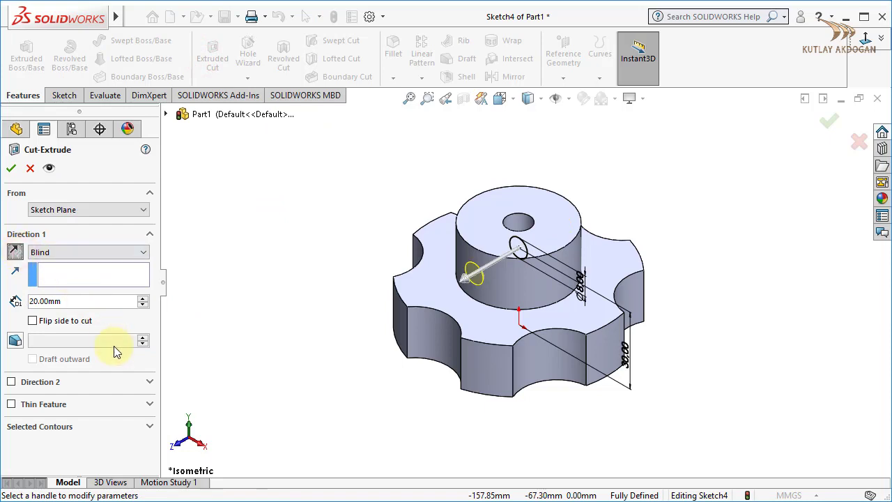
click(85, 251)
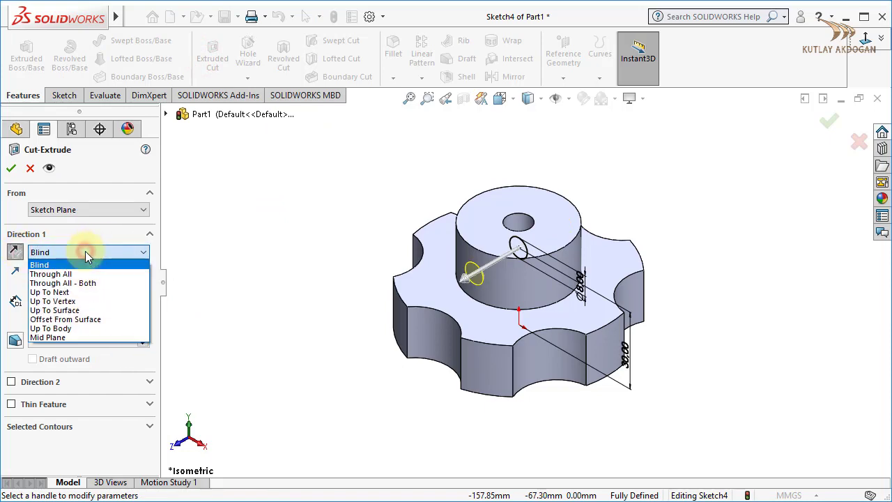
click(72, 311)
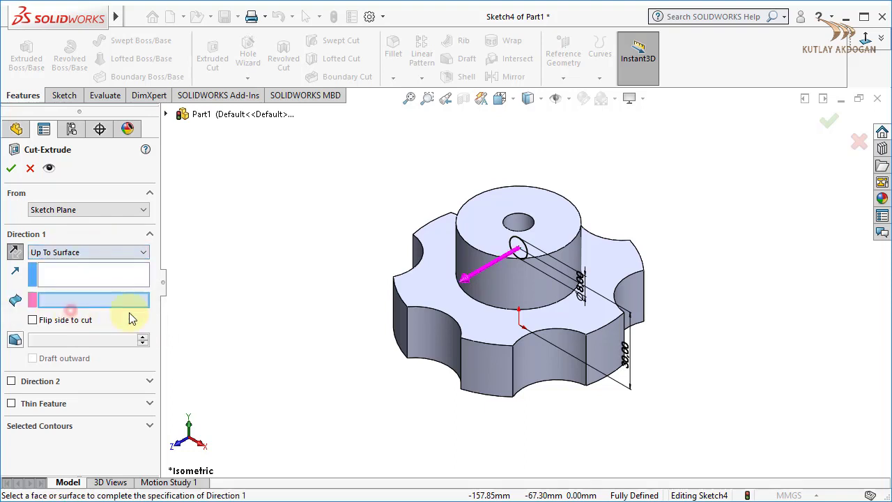
click(490, 288)
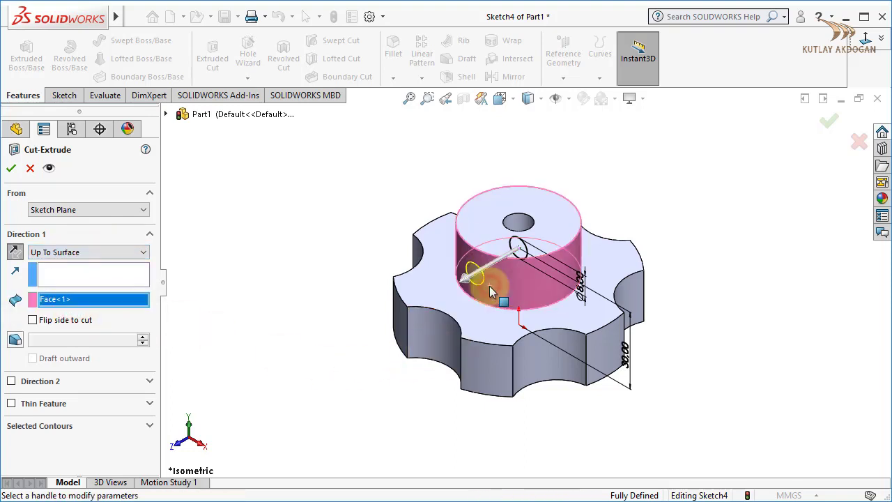
click(11, 168)
click(304, 325)
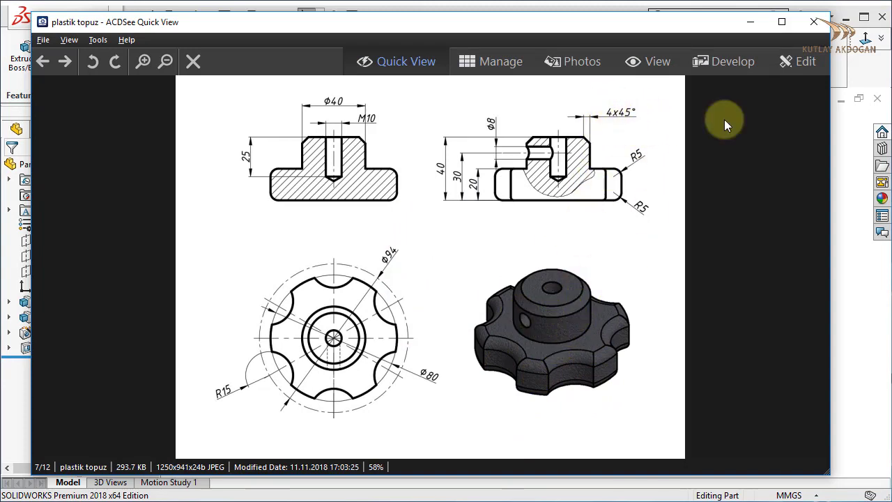
Minimize the plastik topuz drawing in ACDSee to return to SOLIDWORKS
click(750, 23)
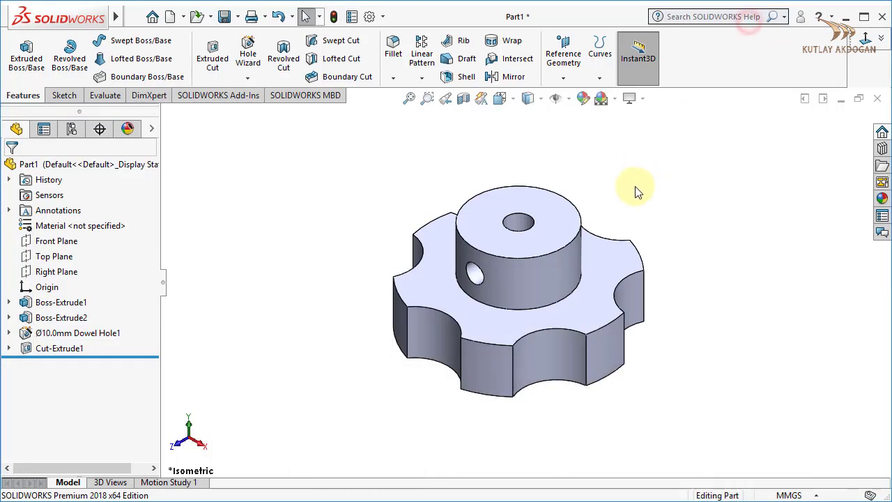
Add Chamfer1 with 4 mm distance at 45° on the hub's top circular edge
click(393, 79)
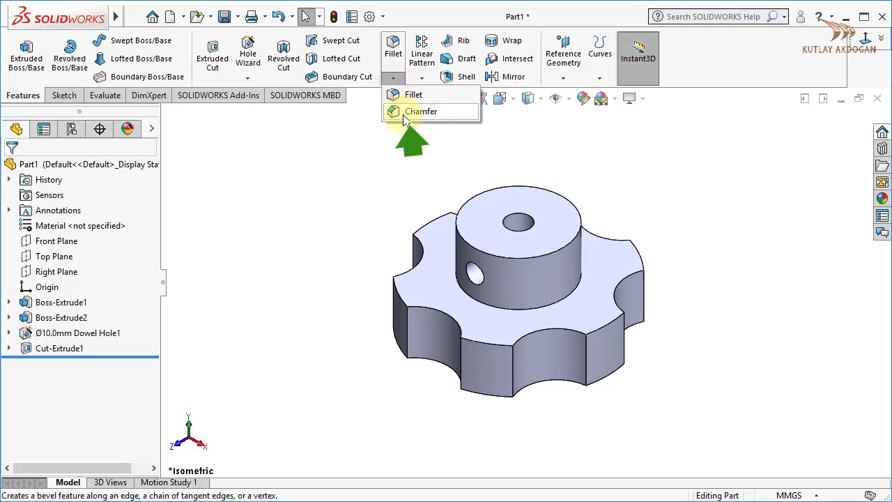
click(406, 115)
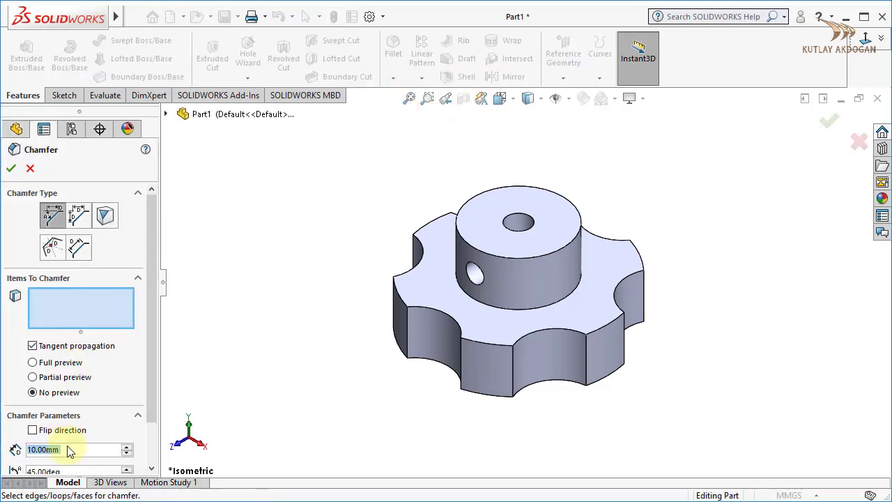
drag(152, 354, 150, 392)
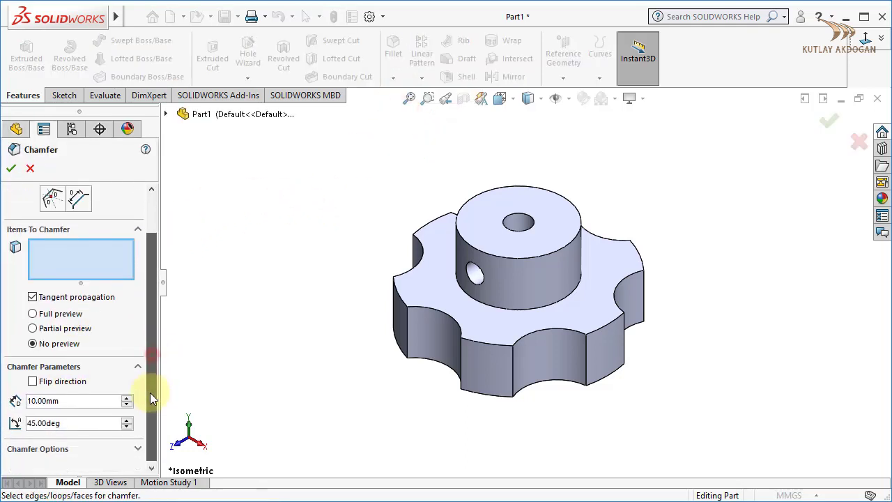
click(78, 399)
drag(30, 404, 57, 427)
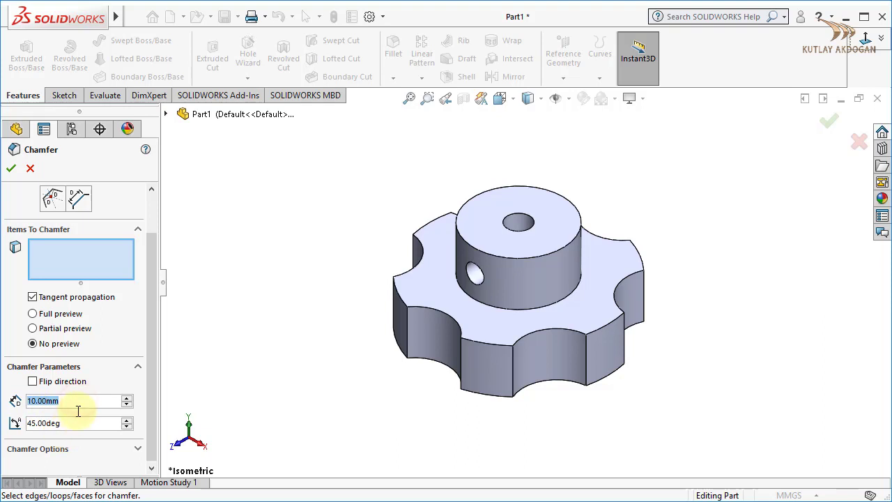
text(4)
key(Return)
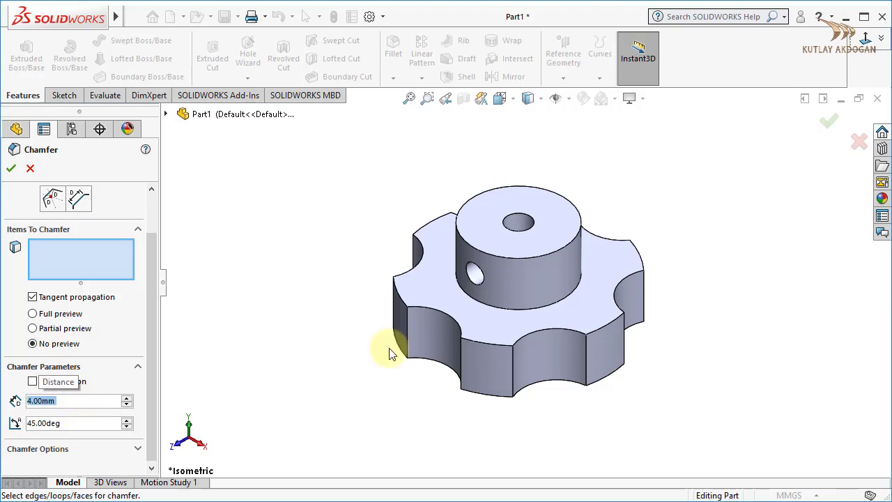
click(540, 257)
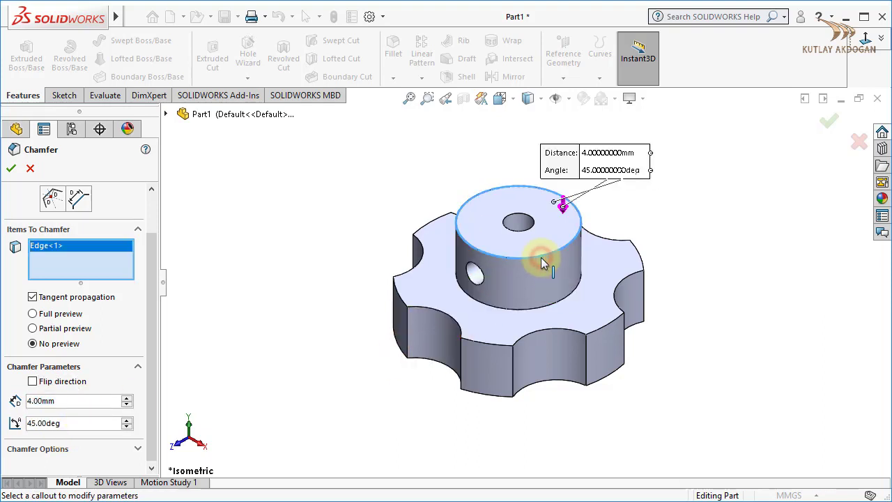
click(11, 169)
click(251, 241)
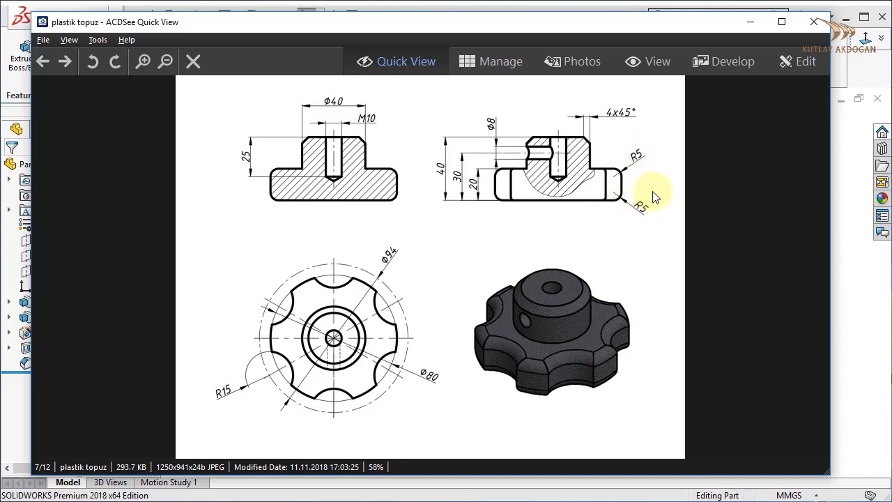
Minimize the ACDSee drawing after checking the R5 fillet sizes
click(751, 28)
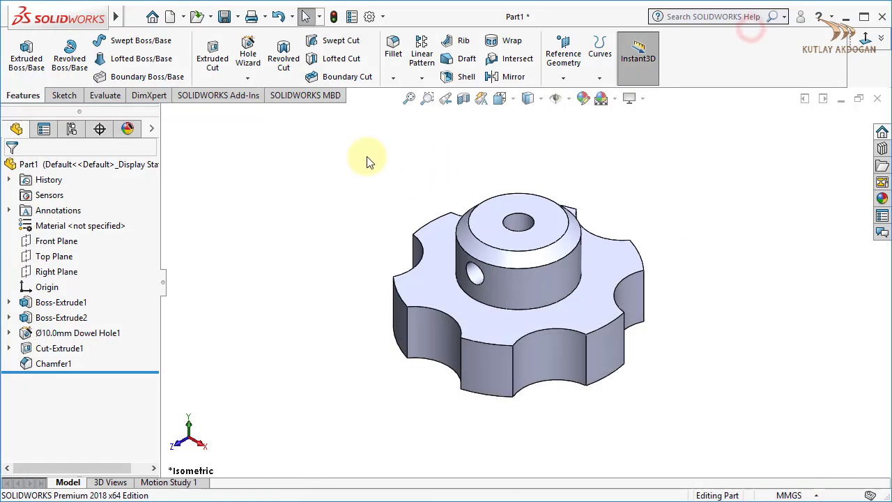
Start a fillet and set its radius to 5 mm
click(394, 54)
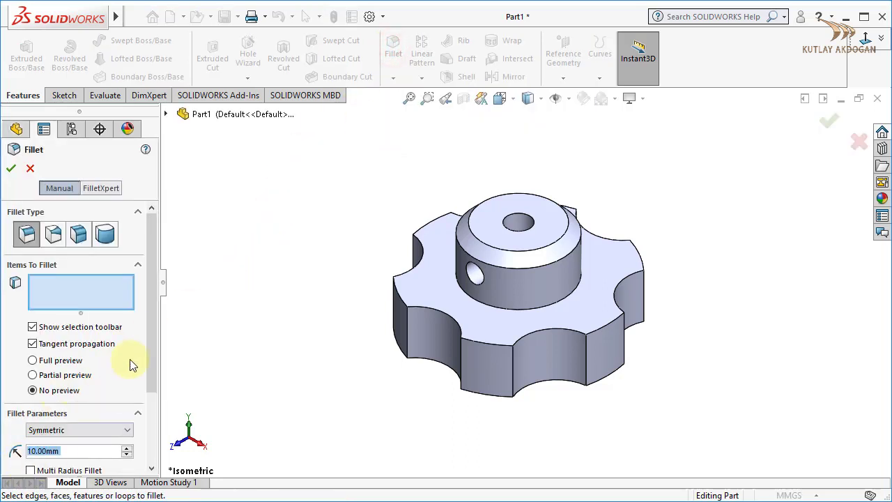
drag(147, 328, 150, 384)
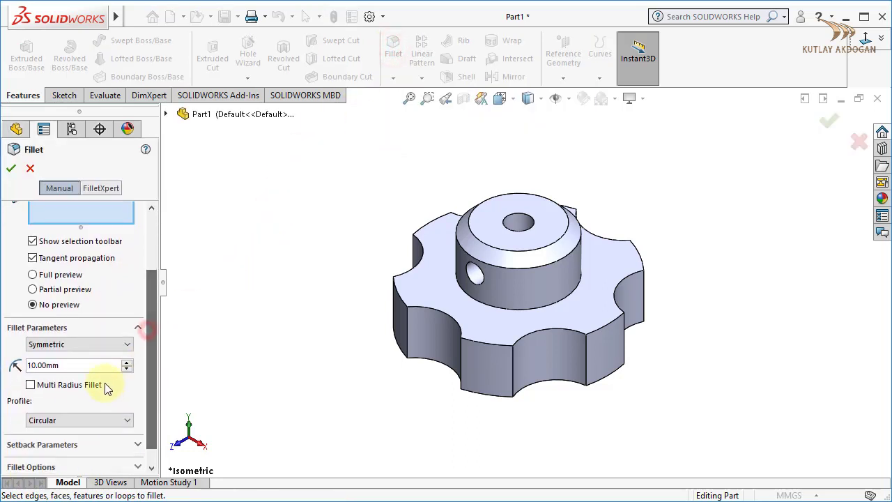
click(71, 365)
double_click(30, 366)
text(5)
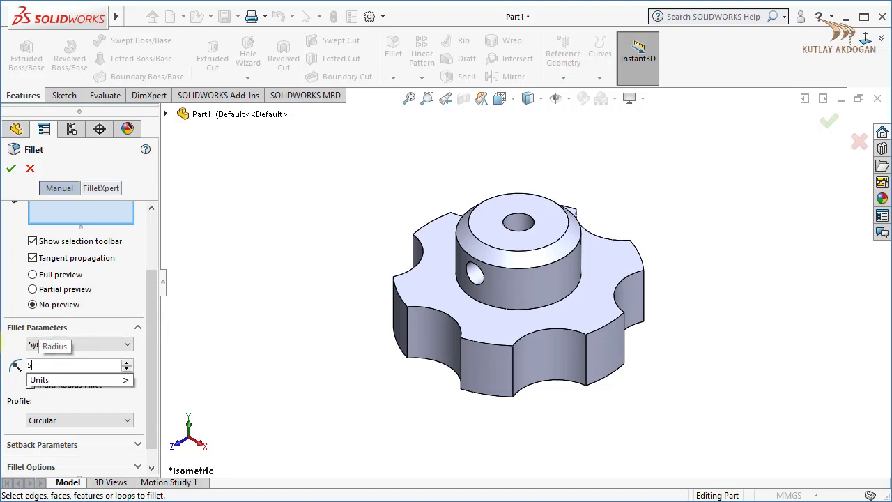
key(Return)
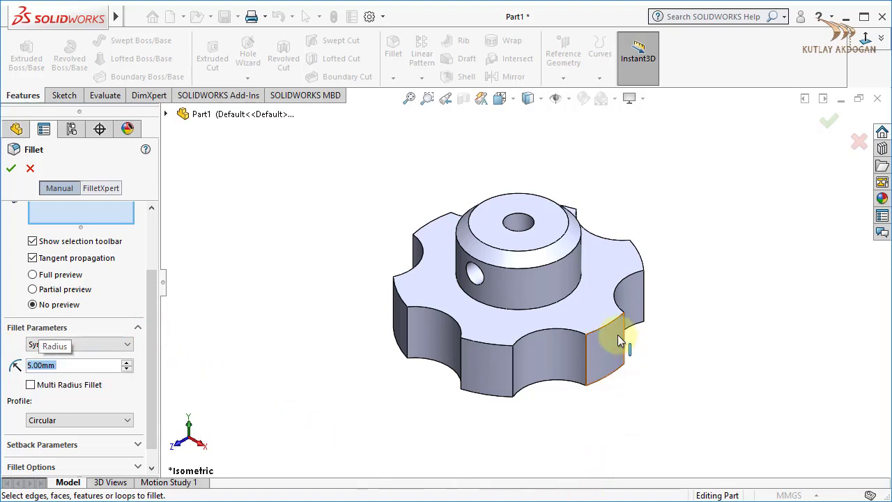
Select the whole top outer edge loop of the lobes and apply the 5 mm fillet
click(609, 329)
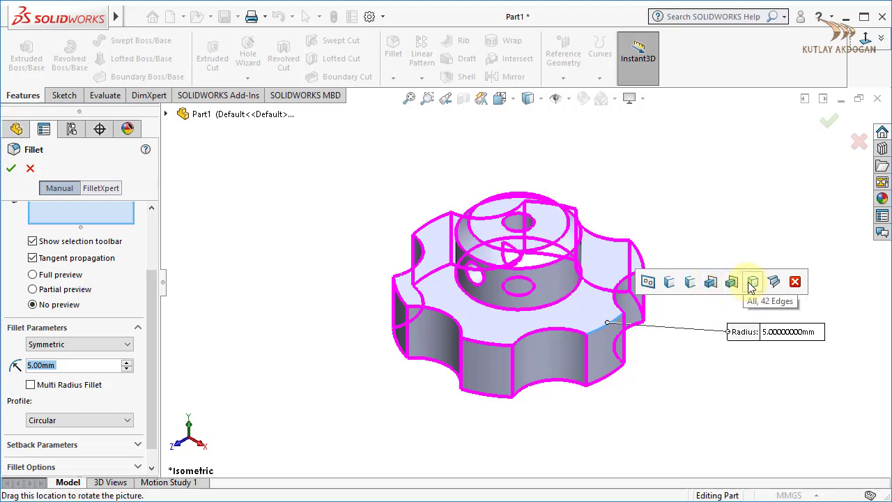
right_click(600, 335)
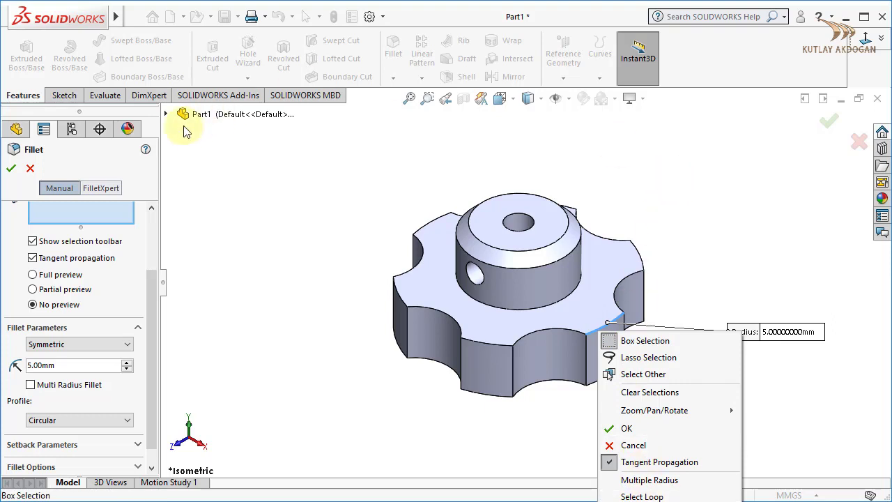
click(278, 150)
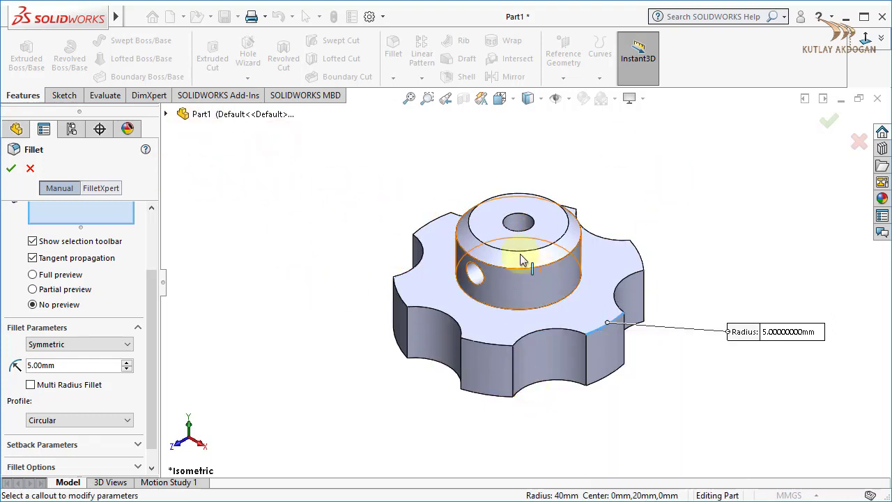
scroll(534, 360, up, 3)
scroll(534, 360, down, 5)
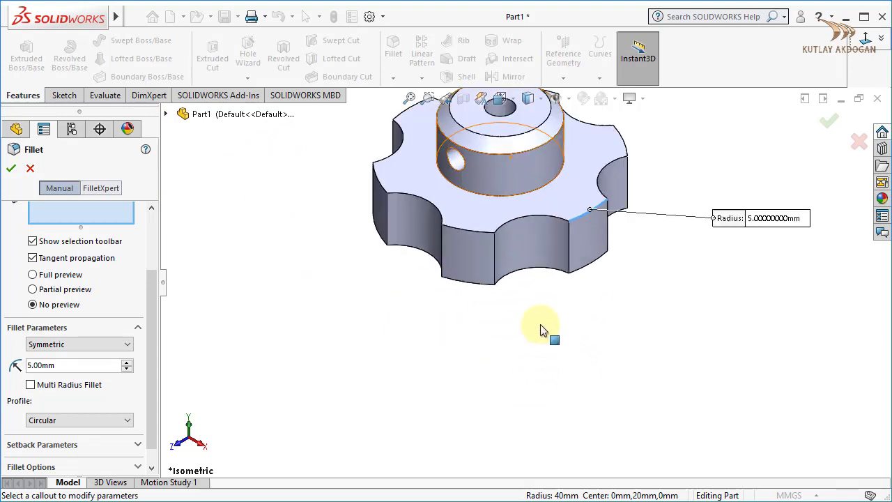
right_click(579, 216)
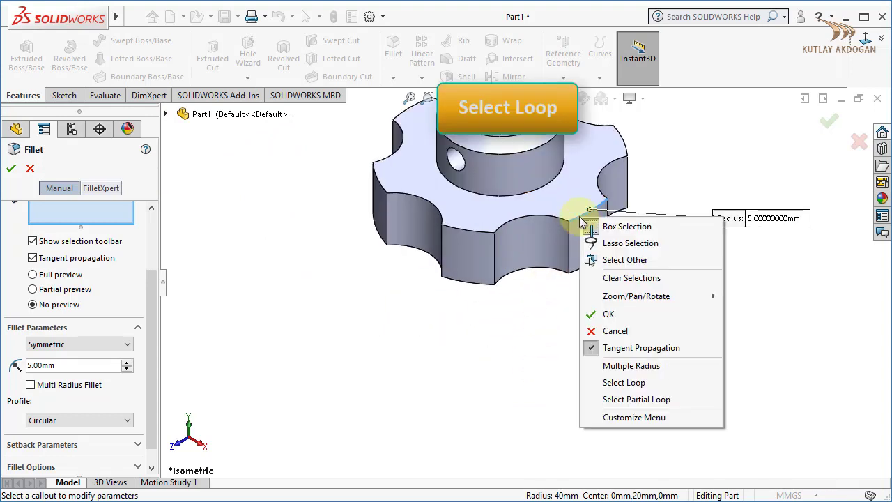
click(636, 383)
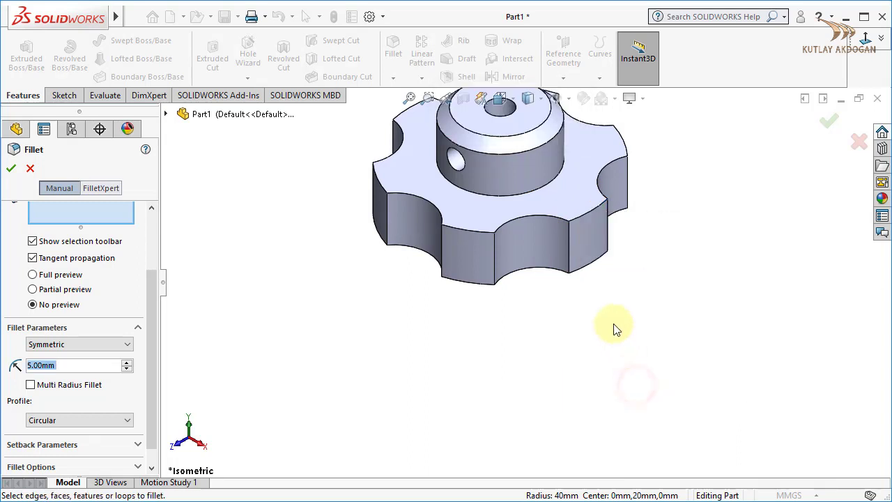
click(575, 216)
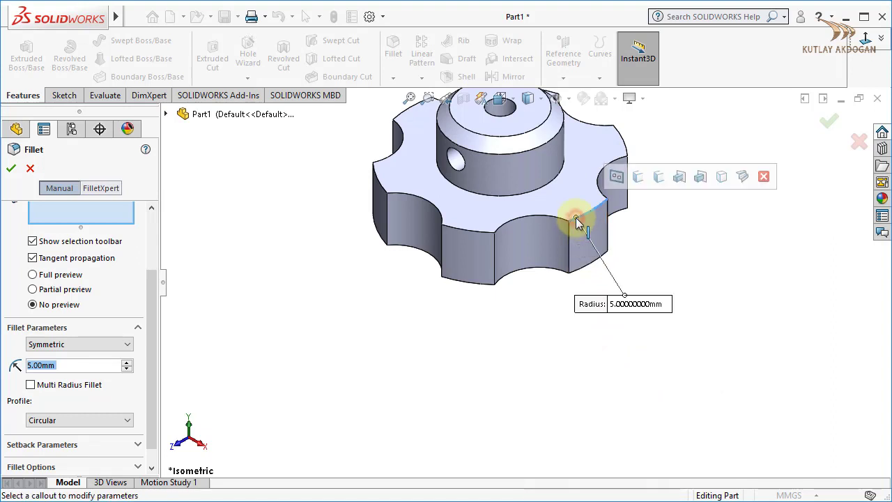
key(Return)
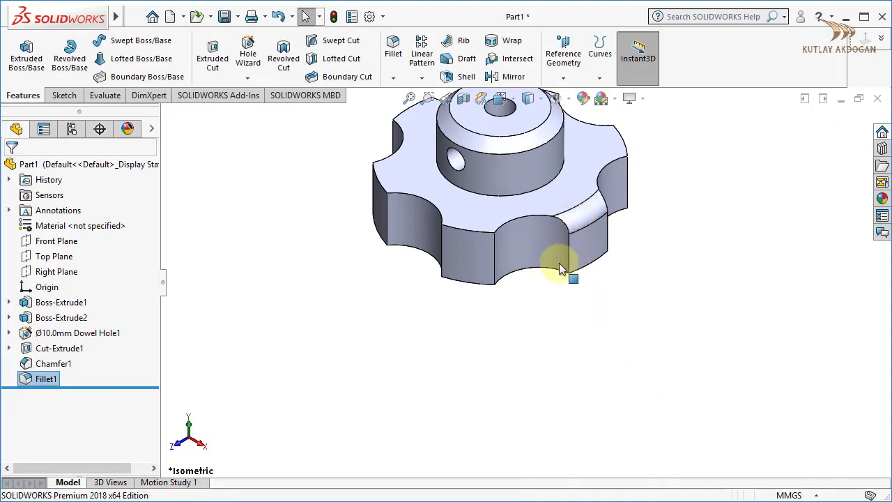
Undo the 5 mm fillet and dismiss the top-edge context menu
key(ctrl+z)
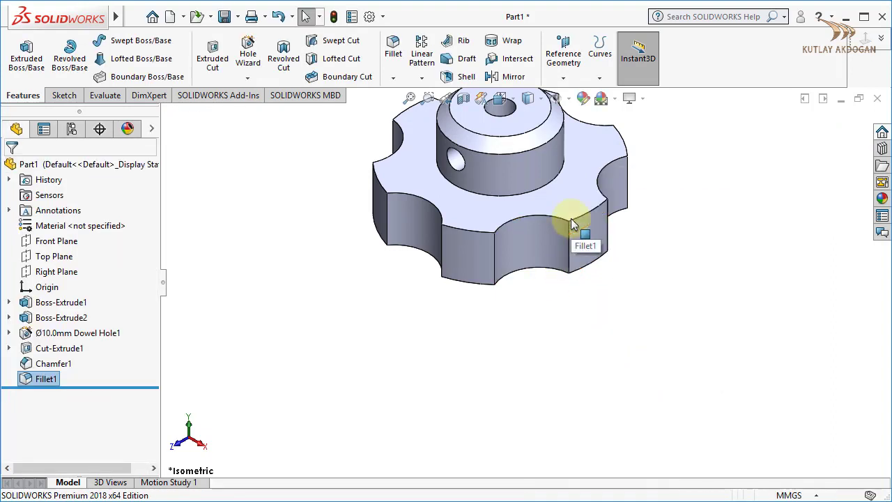
click(584, 213)
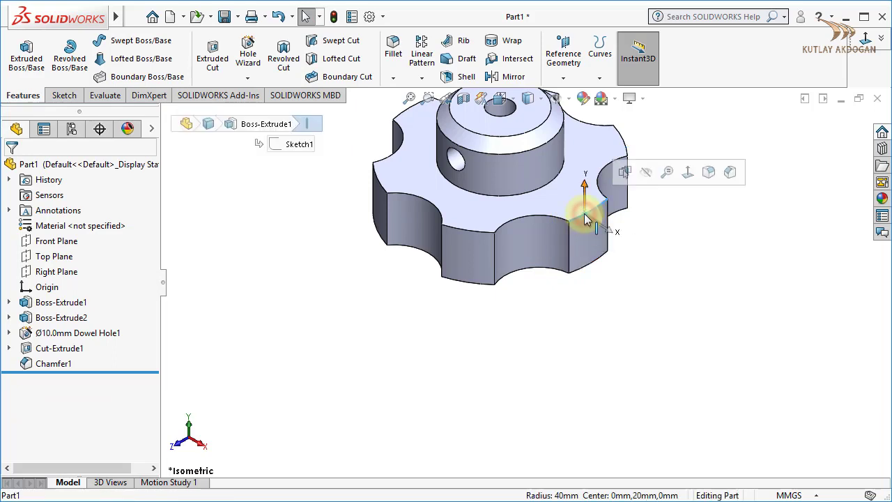
right_click(585, 217)
click(575, 223)
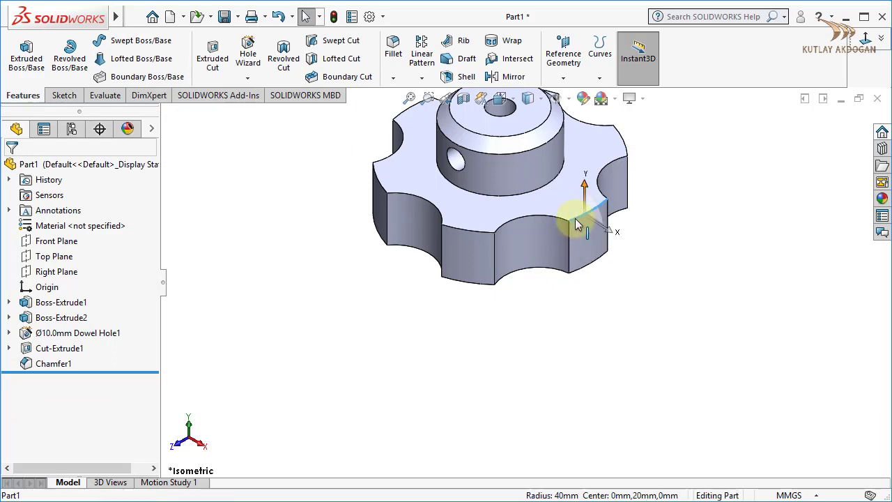
right_click(575, 223)
click(494, 313)
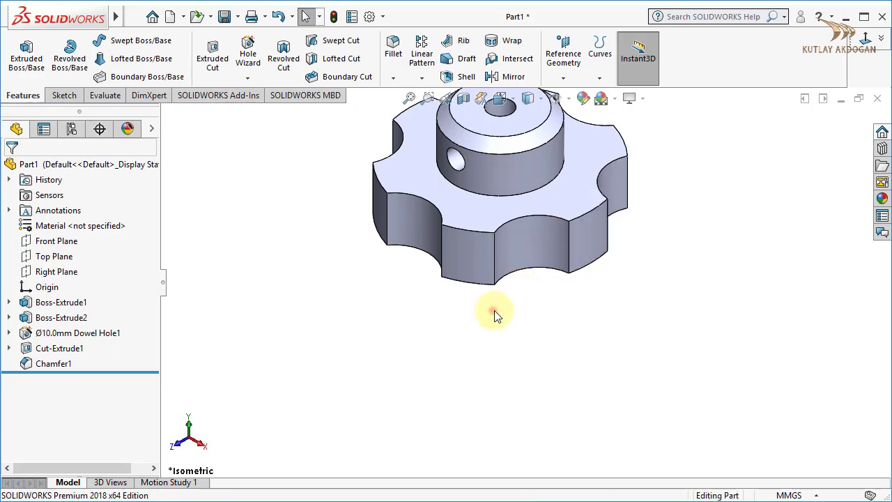
Clear the top lobe edge selection and zoom to fit the whole knob
click(573, 220)
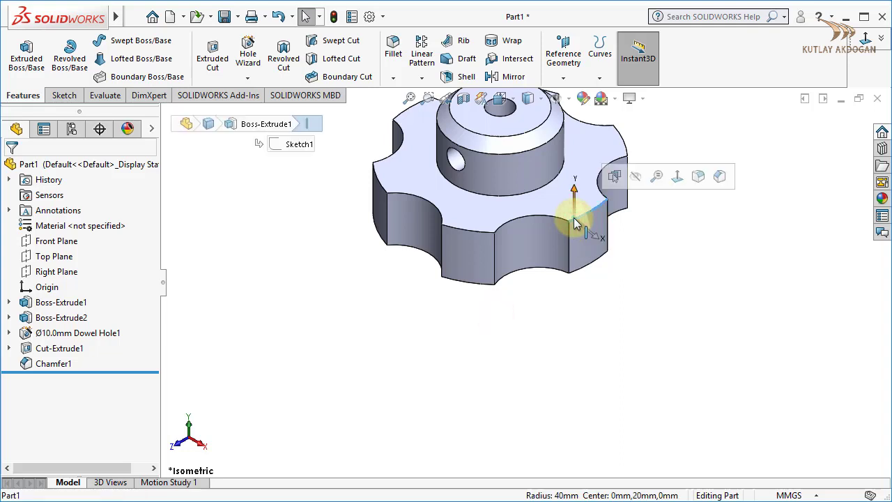
right_click(575, 222)
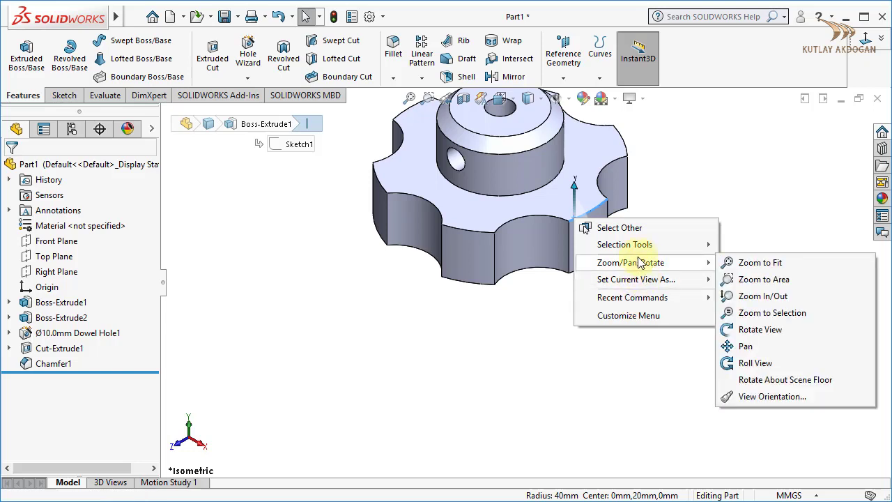
click(536, 363)
key(f)
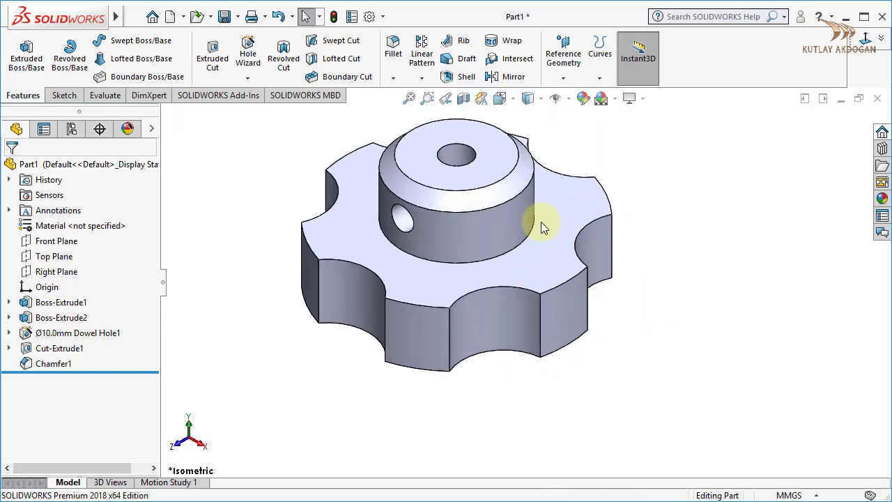
Fillet the entire top outer edge loop of the lobed flange at 5 mm via Select Loop
click(394, 46)
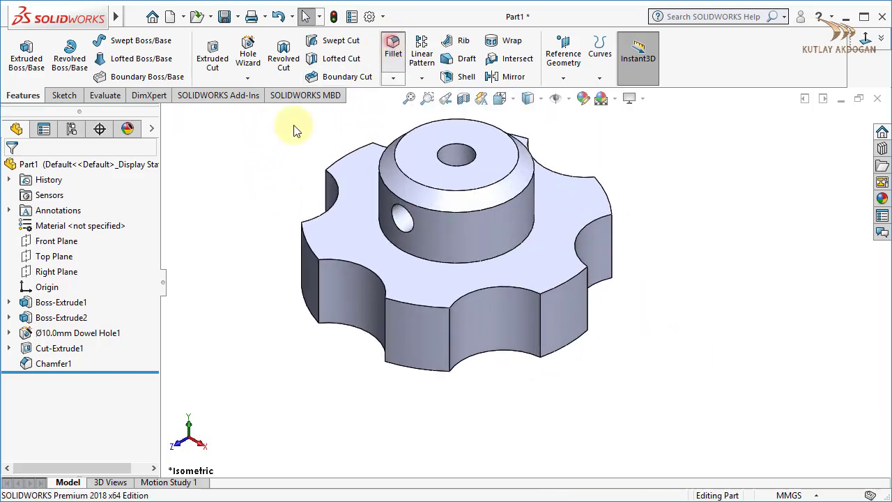
right_click(556, 291)
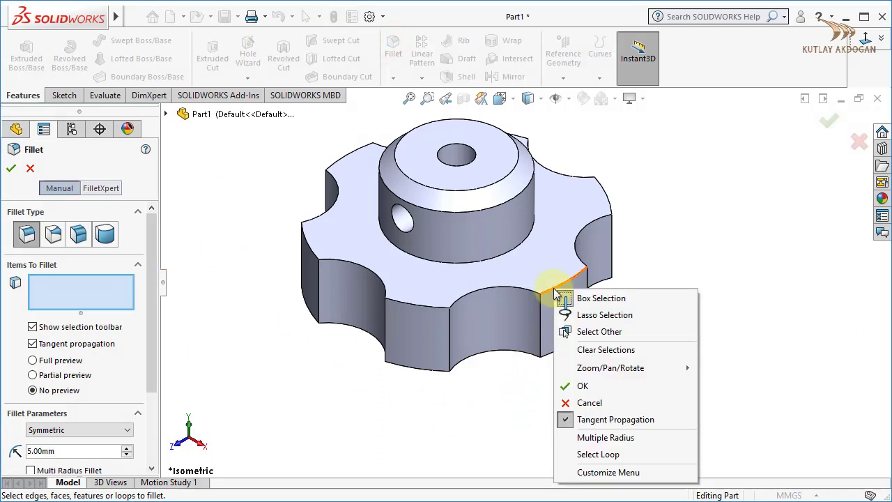
click(598, 454)
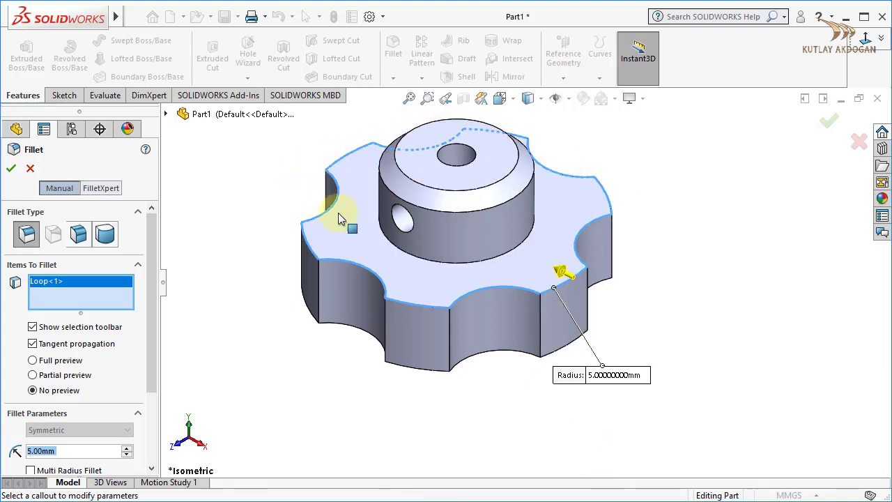
click(13, 170)
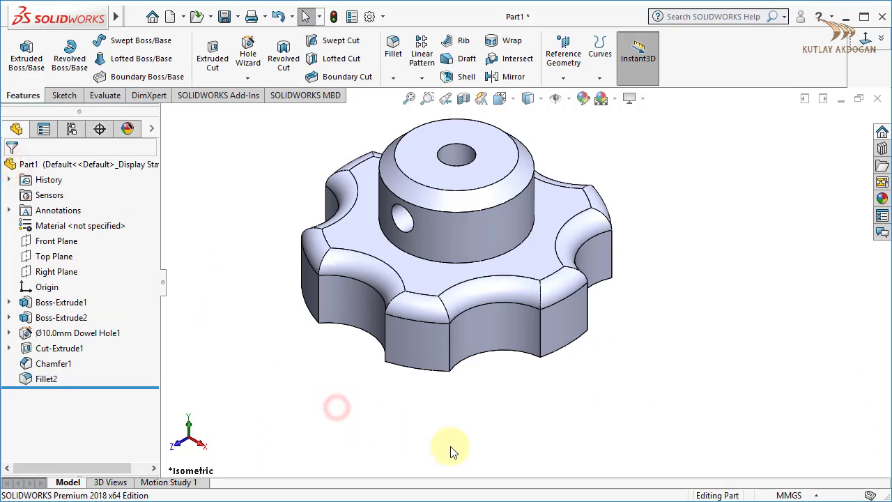
Orbit to the knob's underside and abandon a single-edge fillet attempt
mouse_move(507, 452)
middle_down()
mouse_move(518, 348)
mouse_move(488, 409)
middle_up()
scroll(502, 391, up, 5)
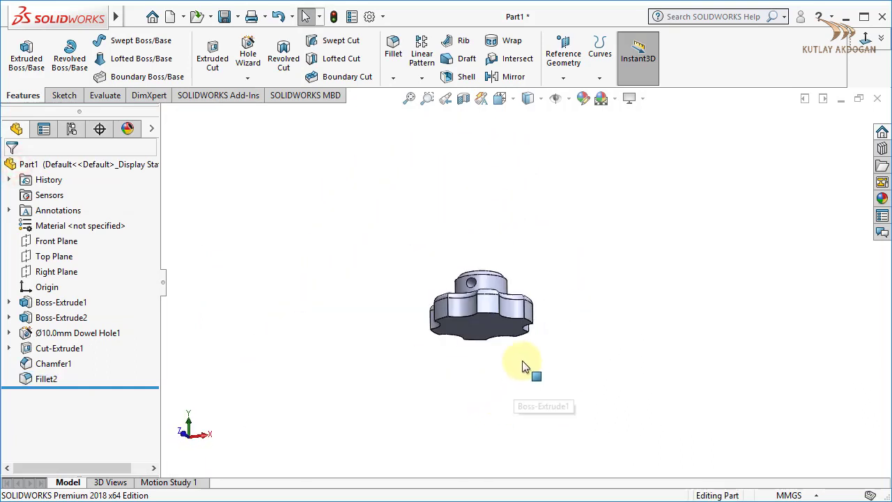
mouse_move(499, 354)
middle_down()
mouse_move(514, 359)
mouse_move(551, 265)
middle_up()
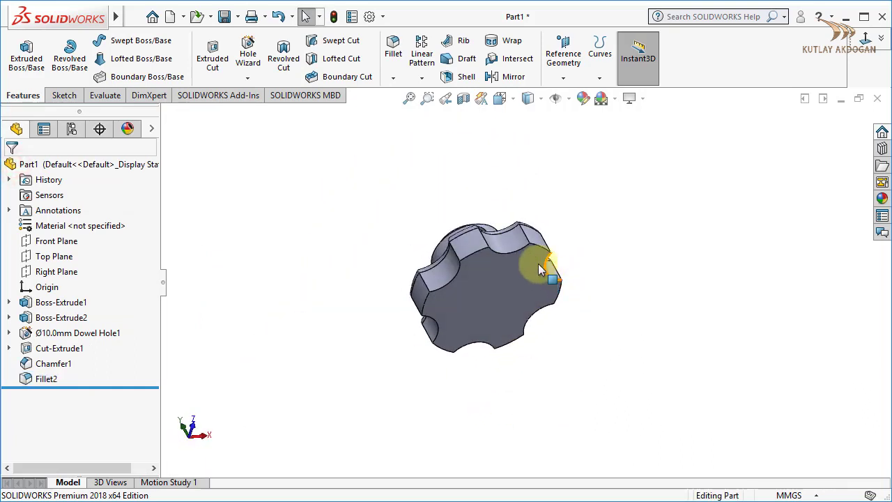
scroll(534, 244, down, 5)
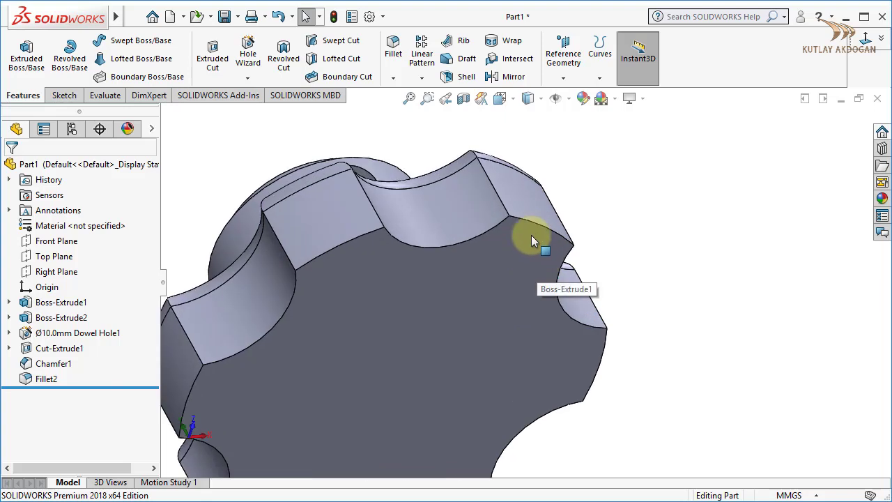
click(392, 45)
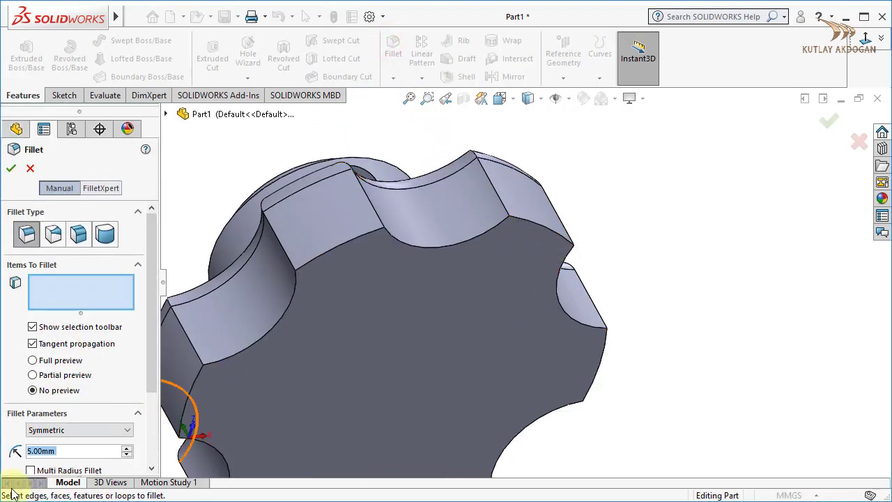
click(527, 223)
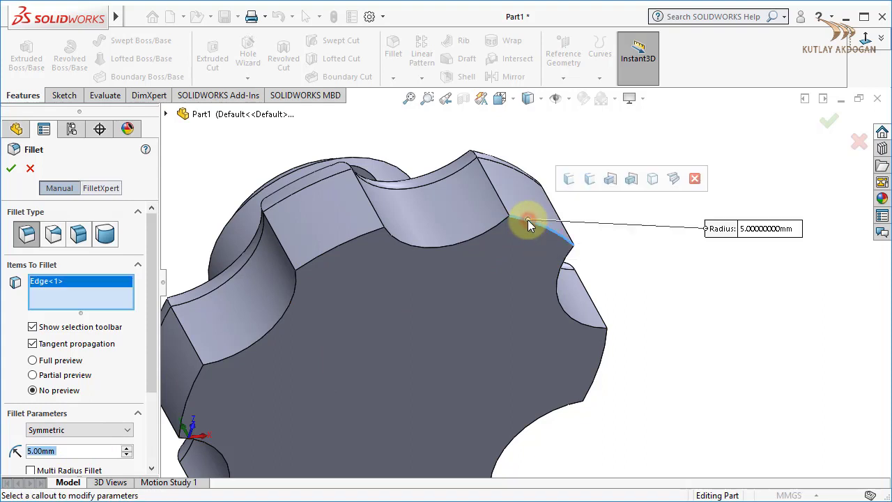
key(Return)
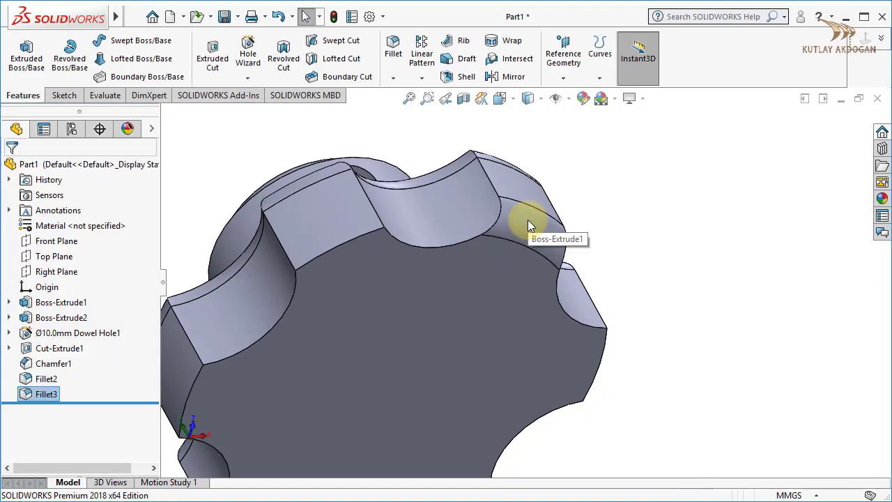
Fillet the entire bottom outer edge loop at 5 mm via Select Loop
click(393, 47)
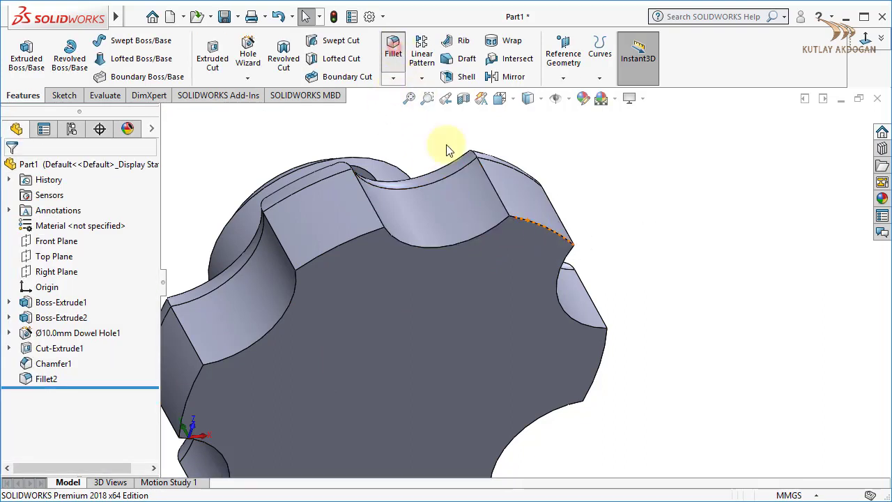
right_click(528, 224)
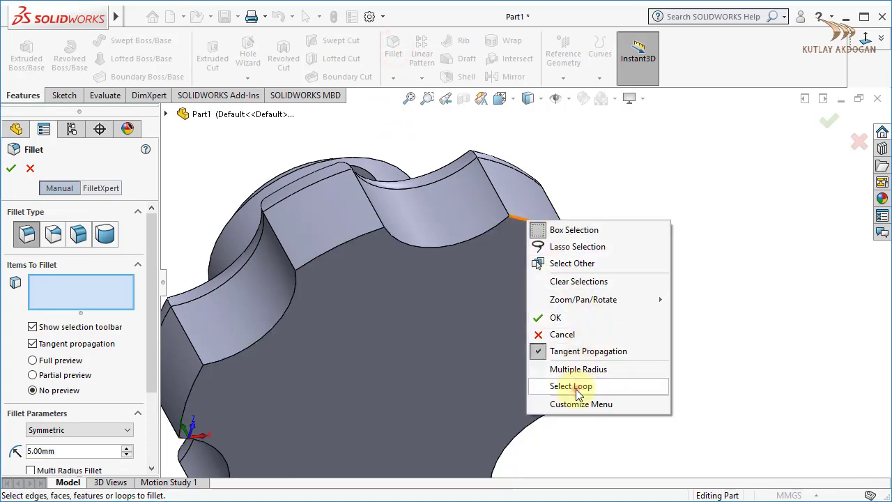
click(576, 392)
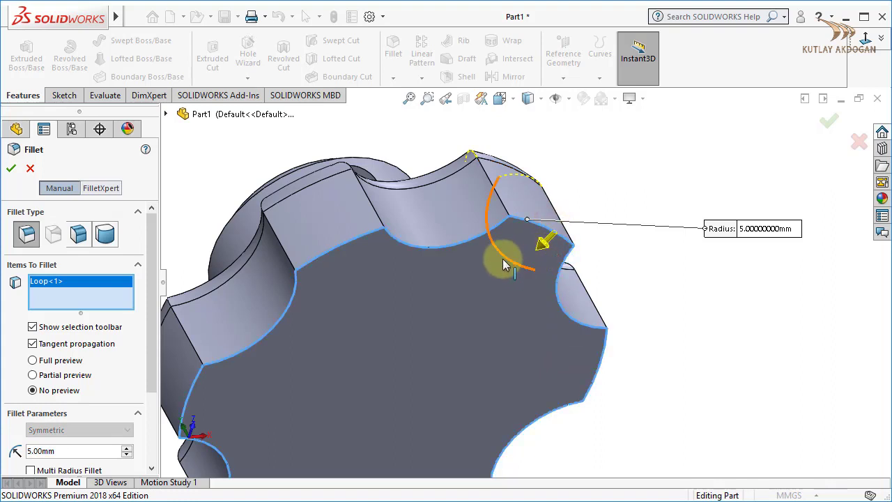
scroll(608, 362, up, 3)
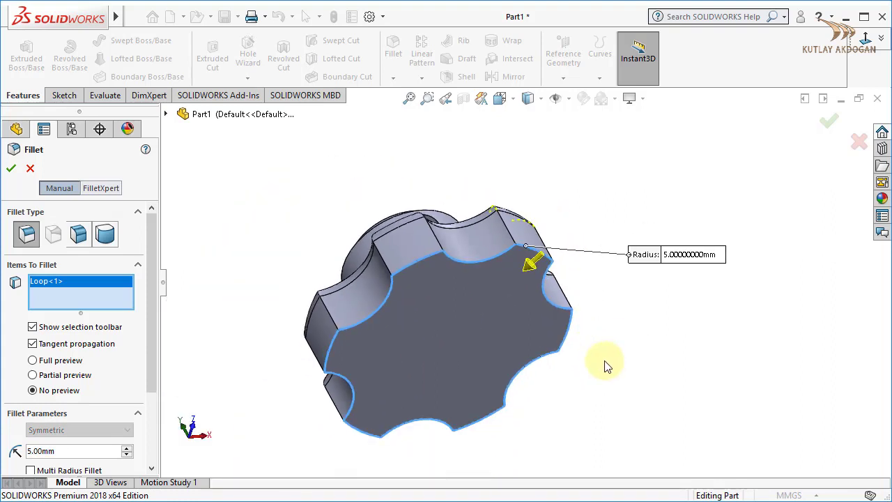
click(11, 168)
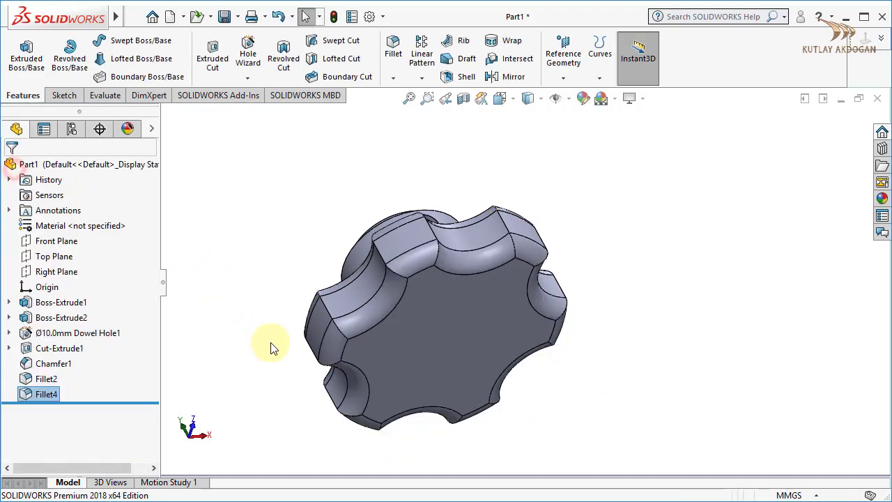
Show the filleted knob in isometric view, then switch to the reference drawing
click(271, 286)
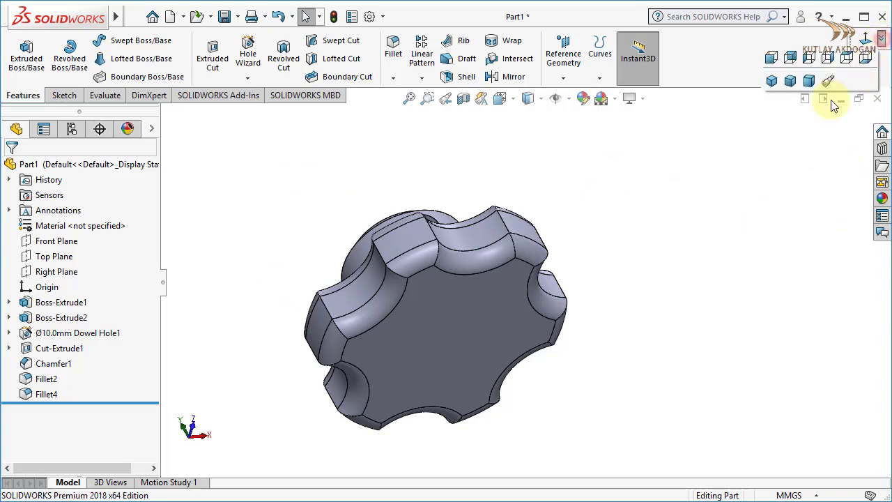
click(773, 82)
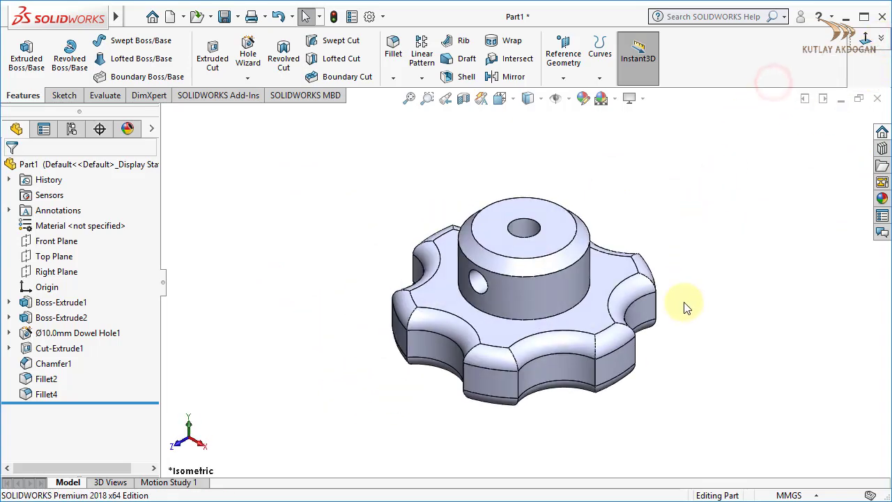
scroll(579, 365, down, 2)
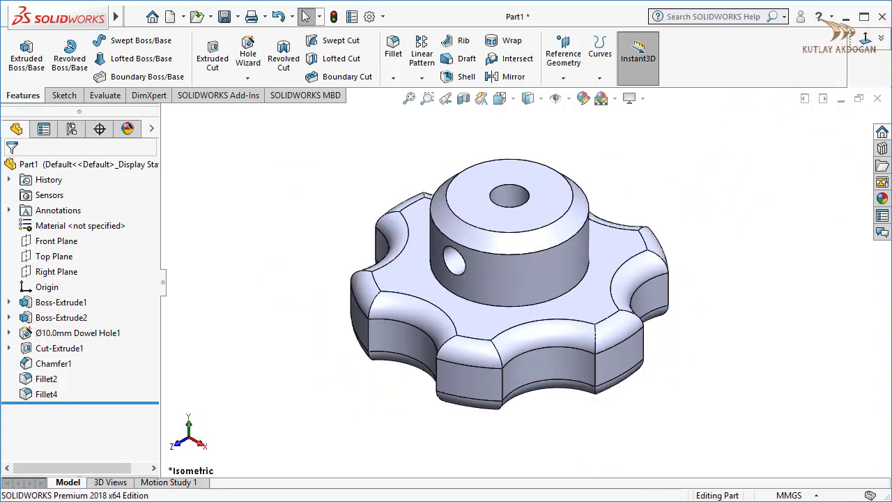
key(alt+Tab)
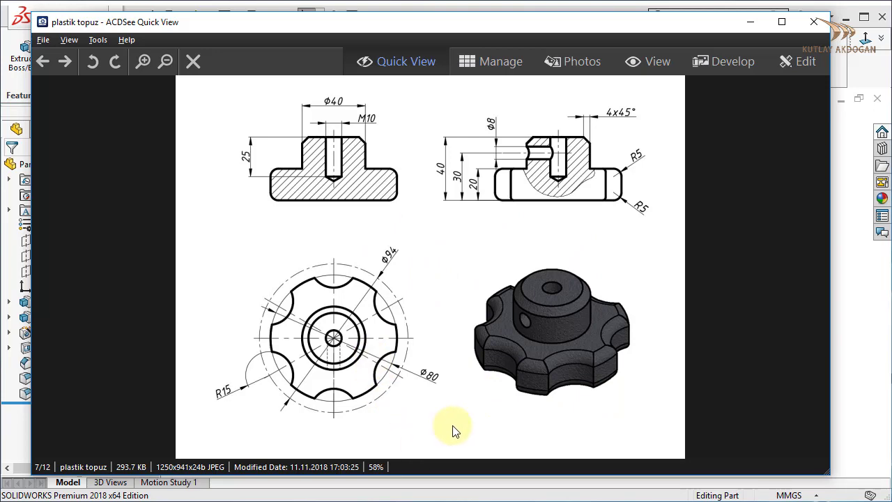
Compare the plastik topuz drawing with the knob's underside, then minimise the viewer
key(Escape)
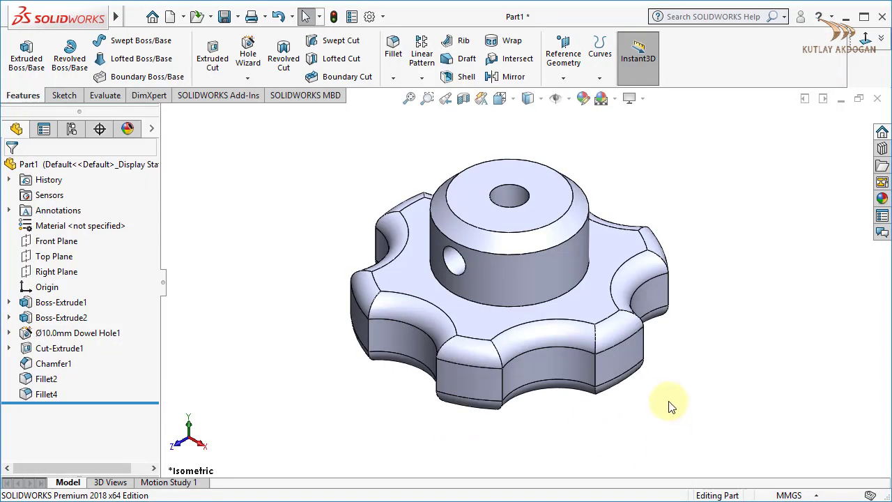
mouse_move(677, 378)
middle_down()
mouse_move(676, 226)
mouse_move(683, 342)
mouse_move(698, 366)
mouse_move(687, 363)
middle_up()
key(alt+Tab)
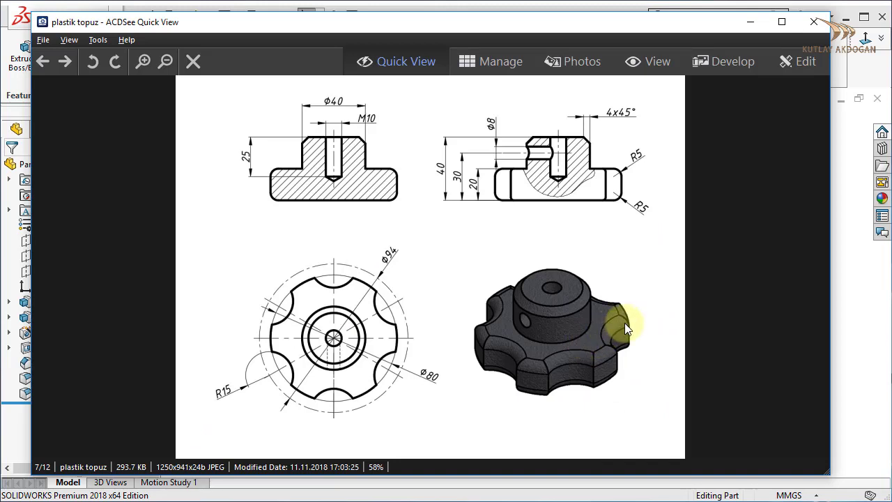
click(750, 22)
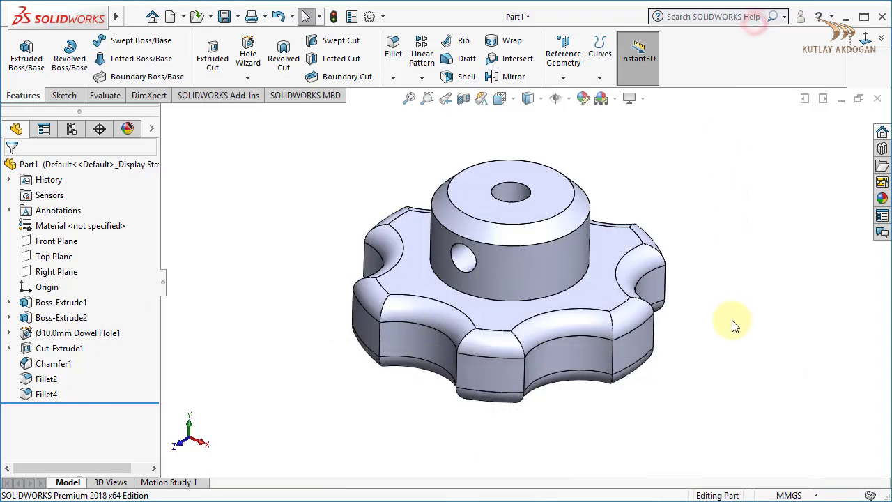